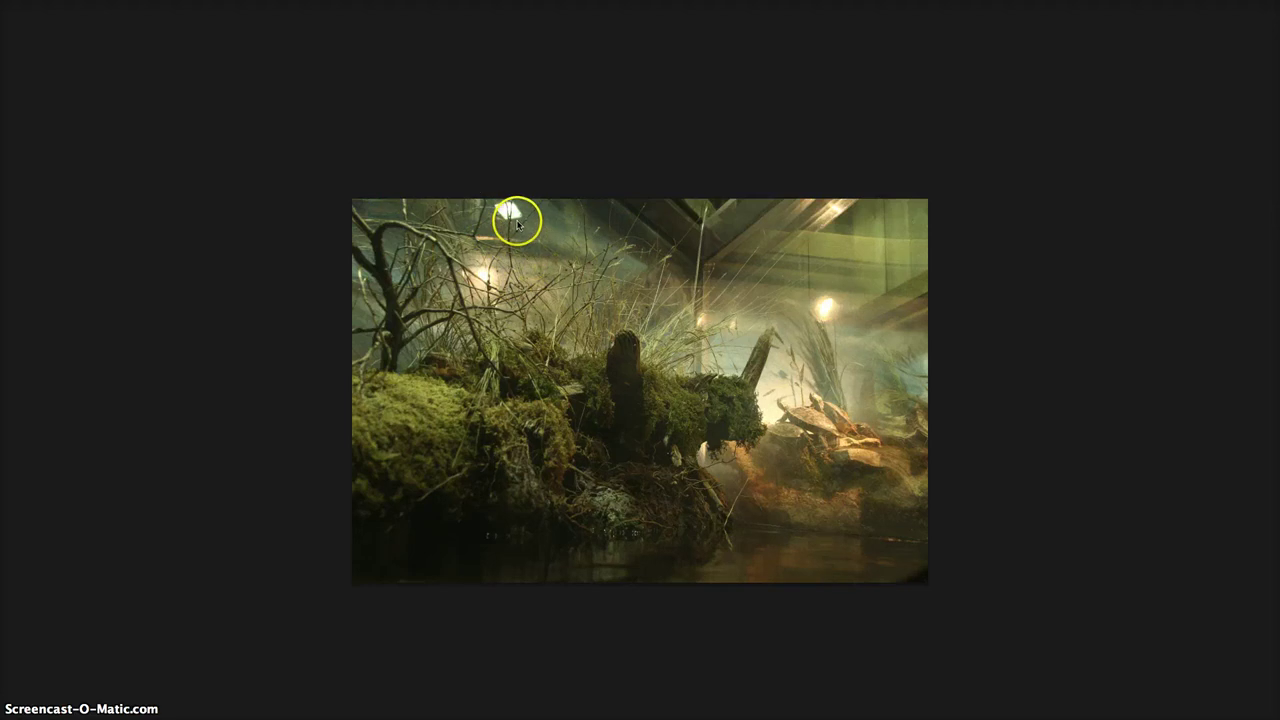
Look through the three open terrarium photos to compare the scenes that continue from one to the next.
click(464, 274)
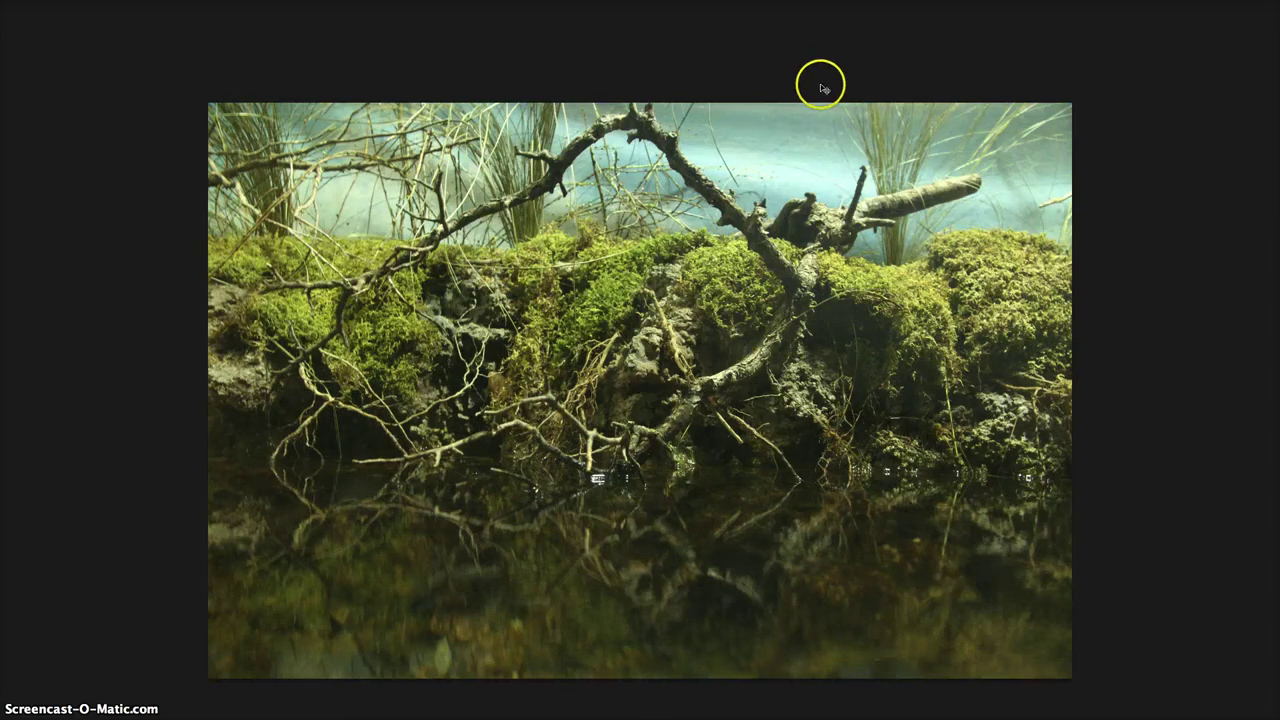
key(ctrl+Tab)
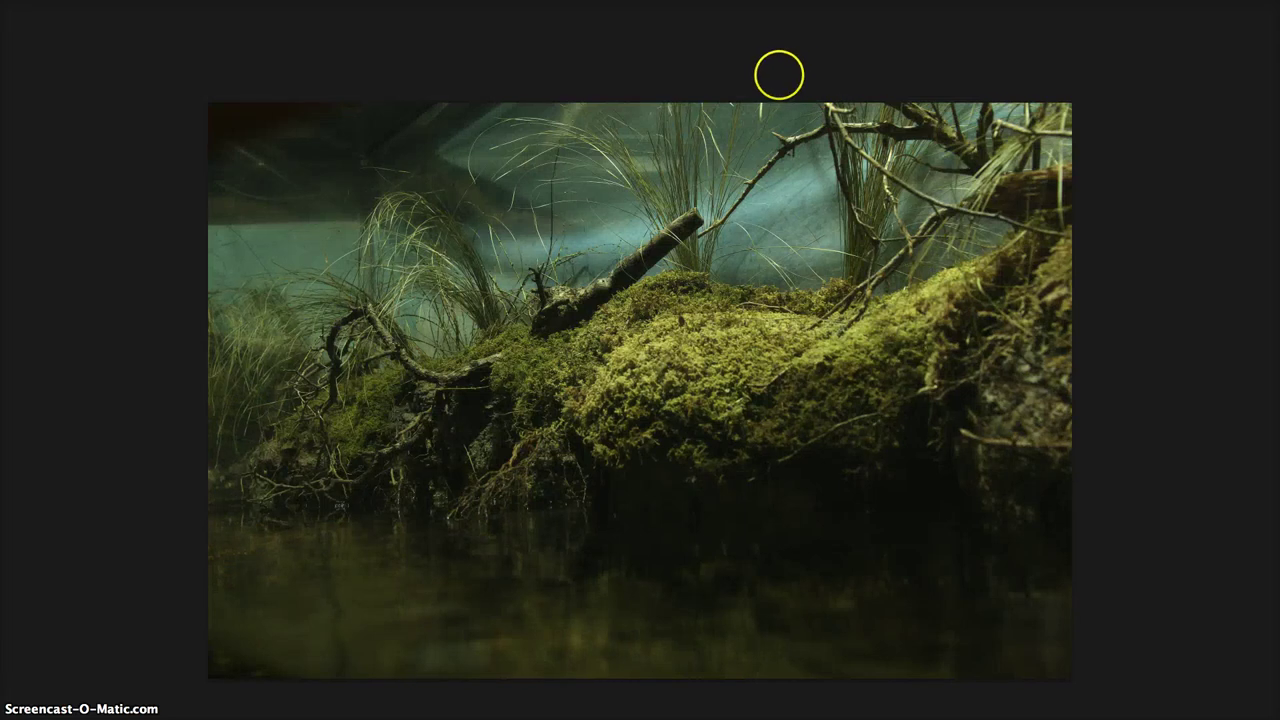
key(Right)
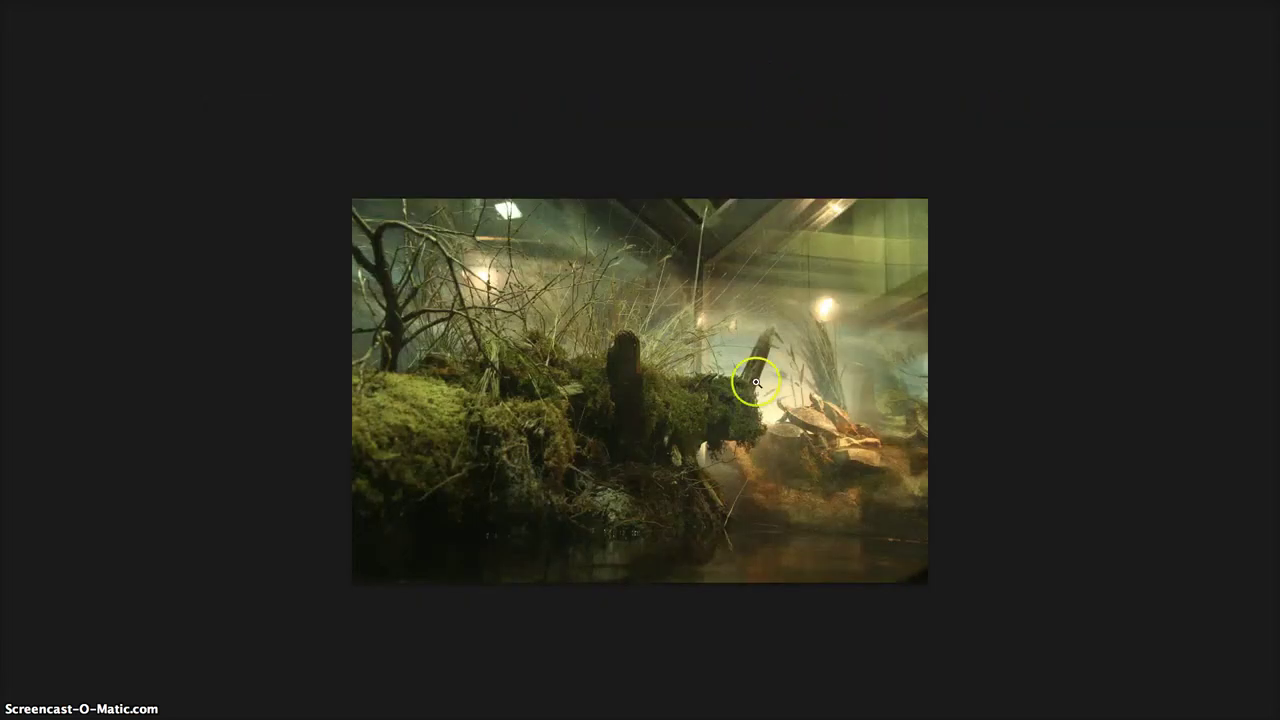
key(Right)
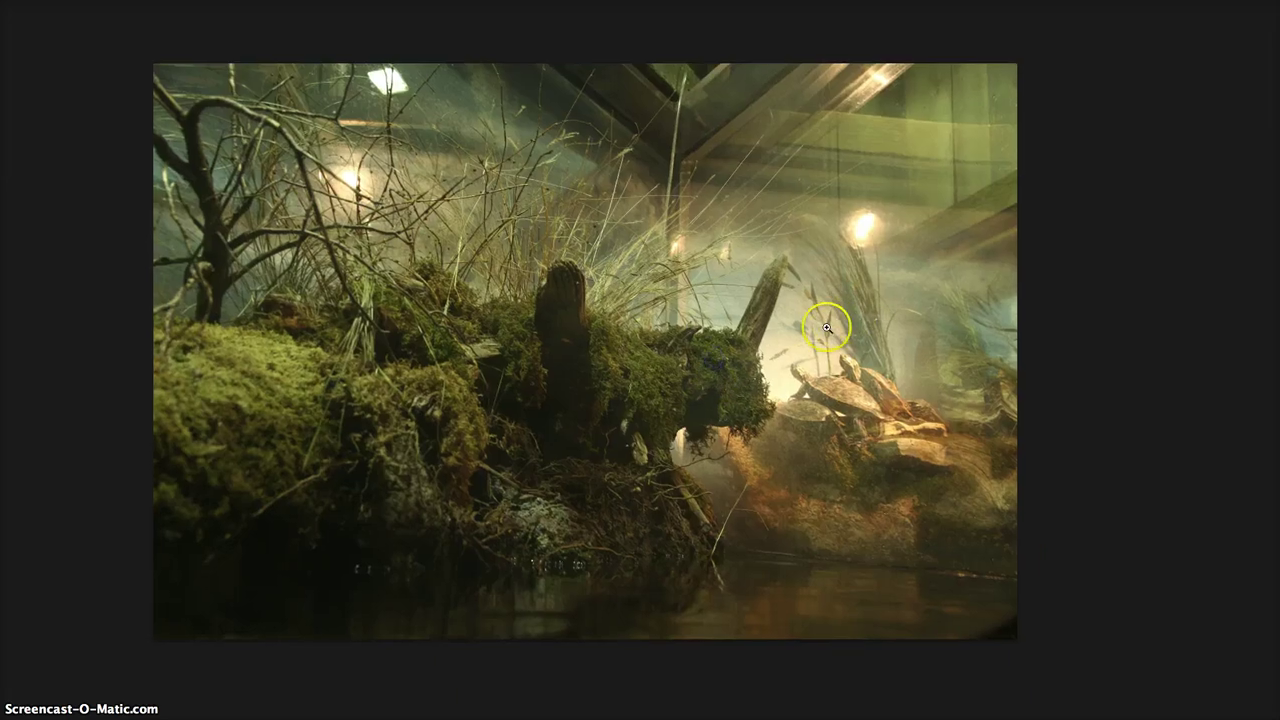
key(Right)
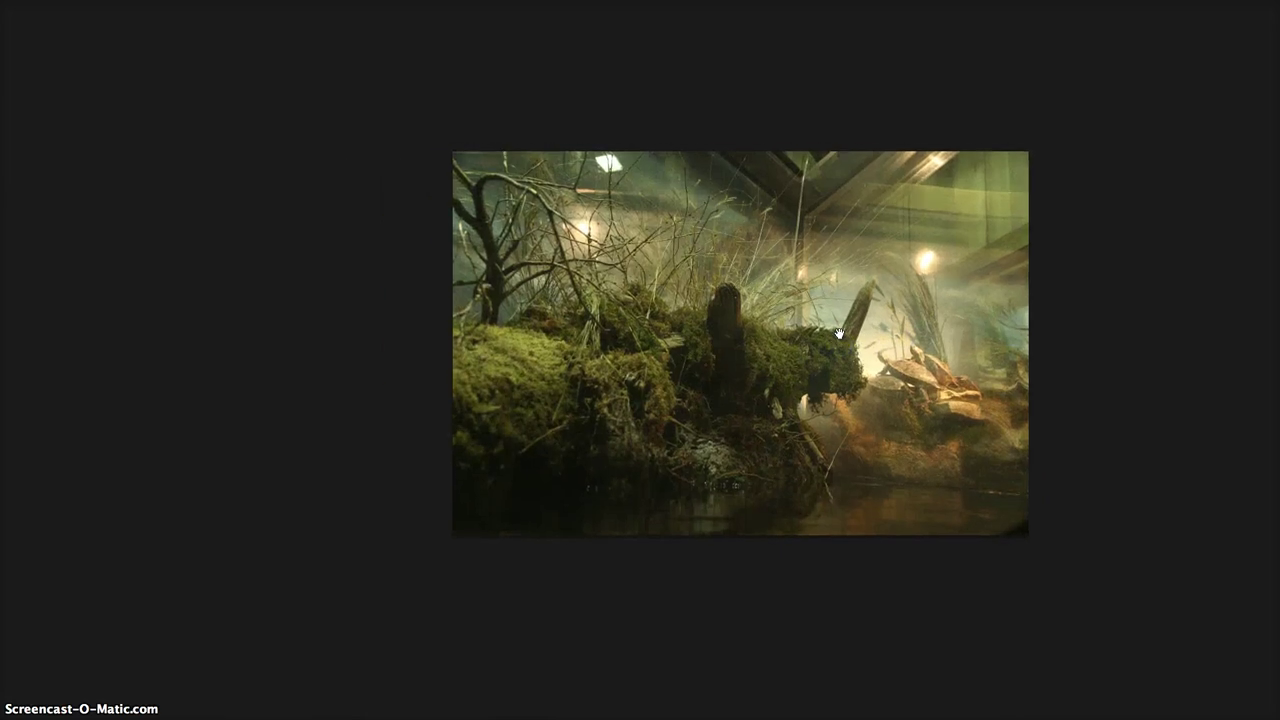
key(Right)
key(Right)
key(super+alt+c)
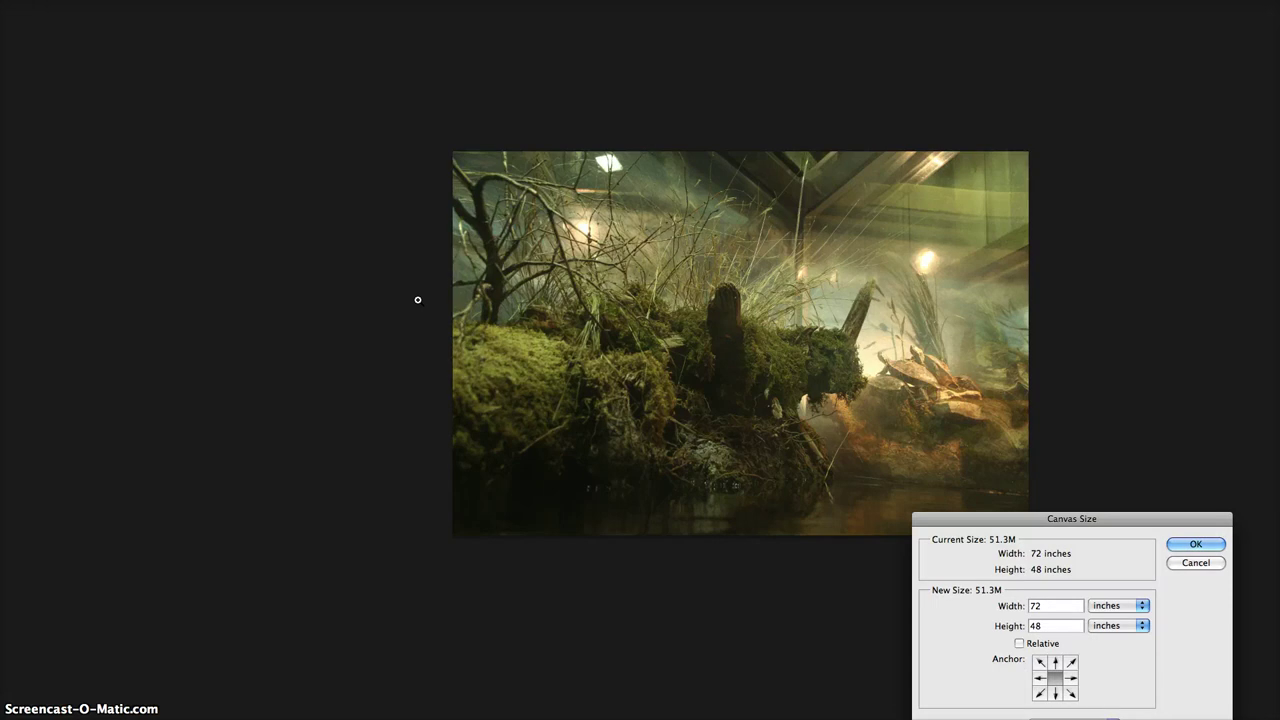
drag(980, 514, 944, 436)
click(1036, 595)
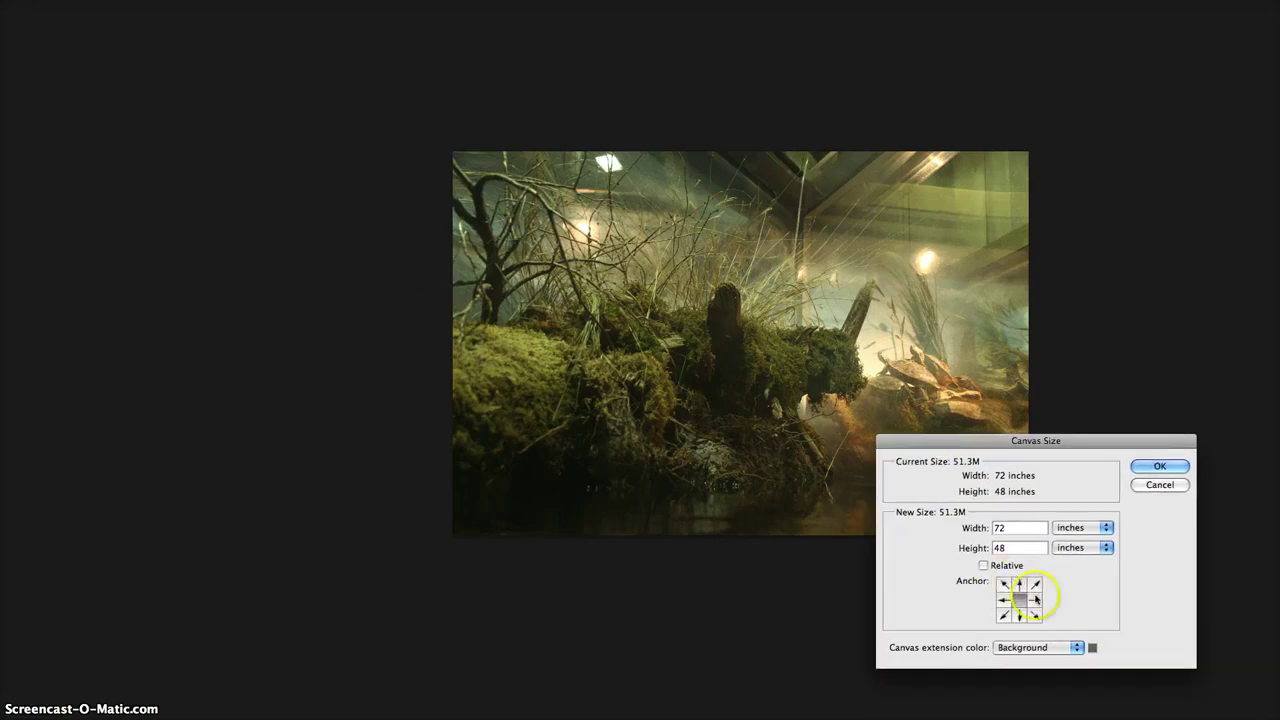
key(Escape)
key(Escape)
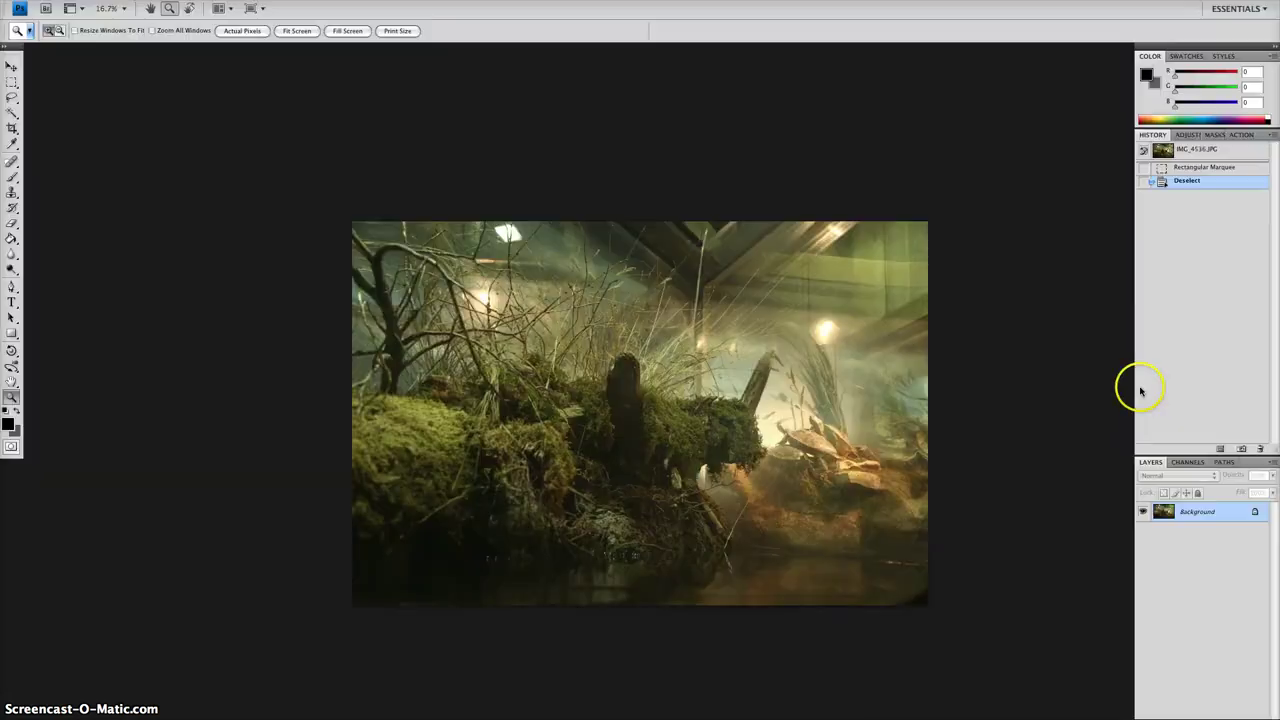
Convert the Background to a normal layer and extend the canvas to 300 percent width and 200 percent height, keeping the photo anchored middle right.
double_click(1204, 515)
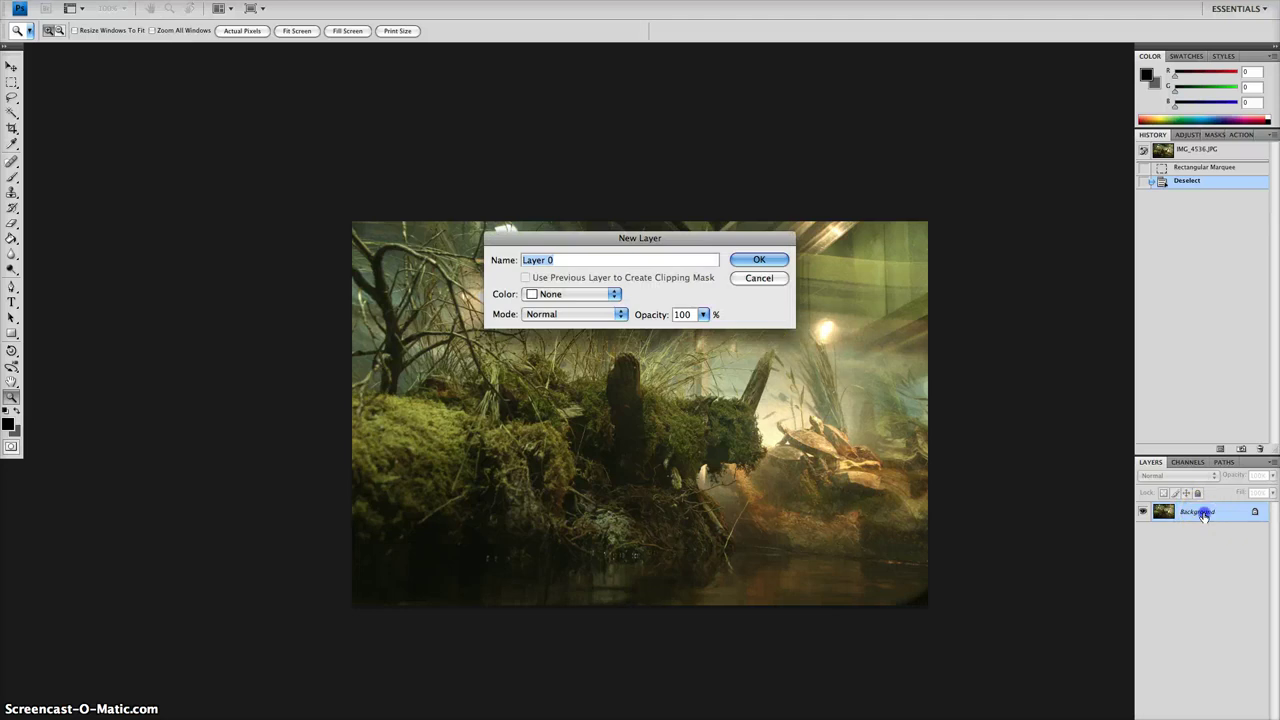
click(775, 262)
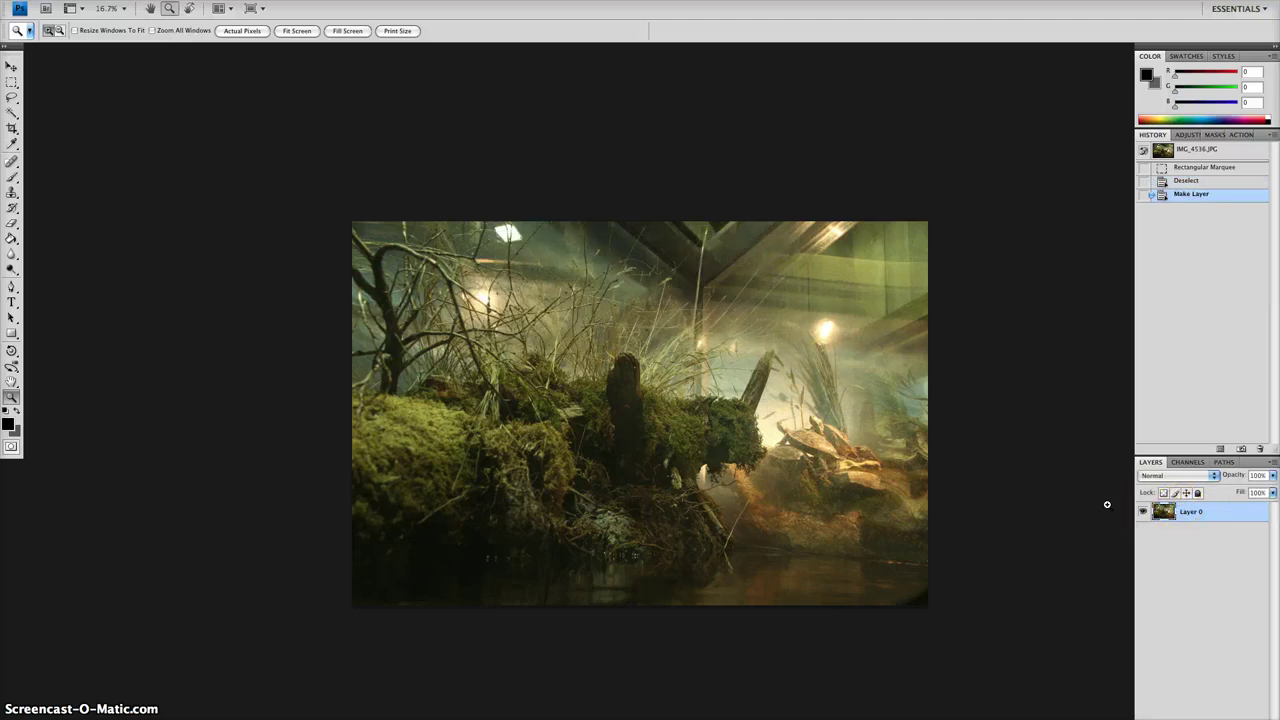
key(super+alt+c)
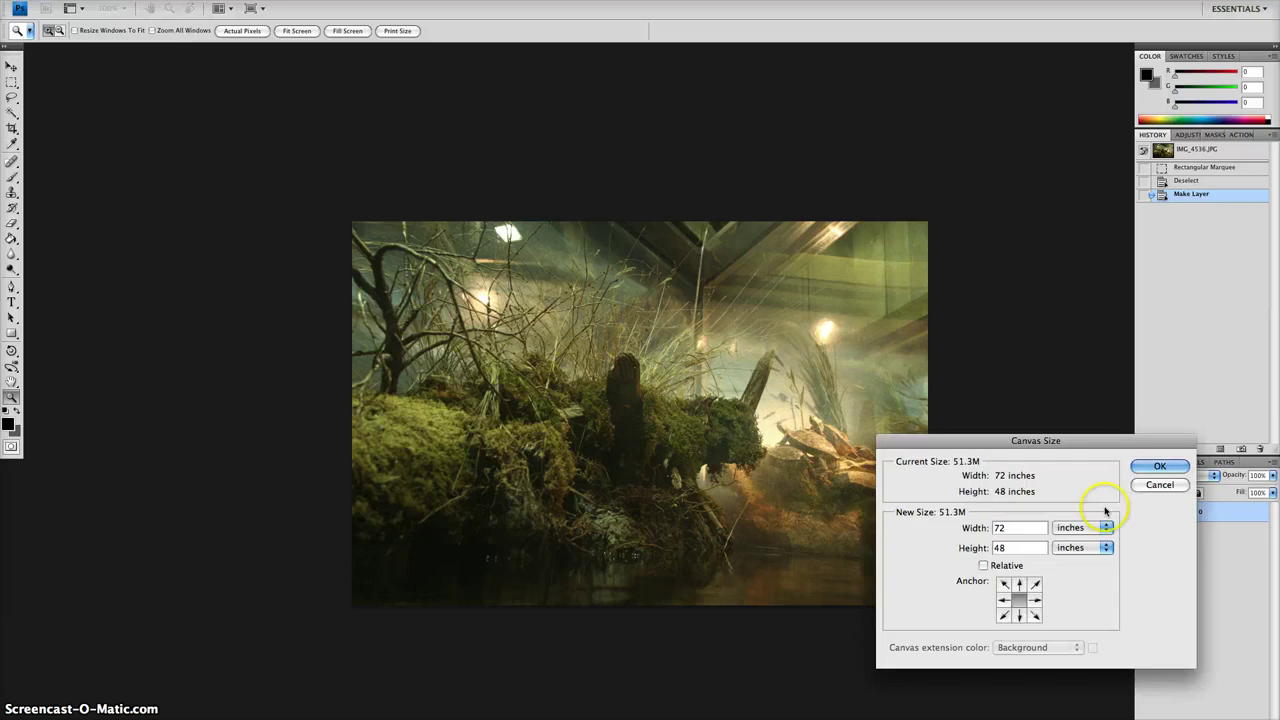
click(1072, 528)
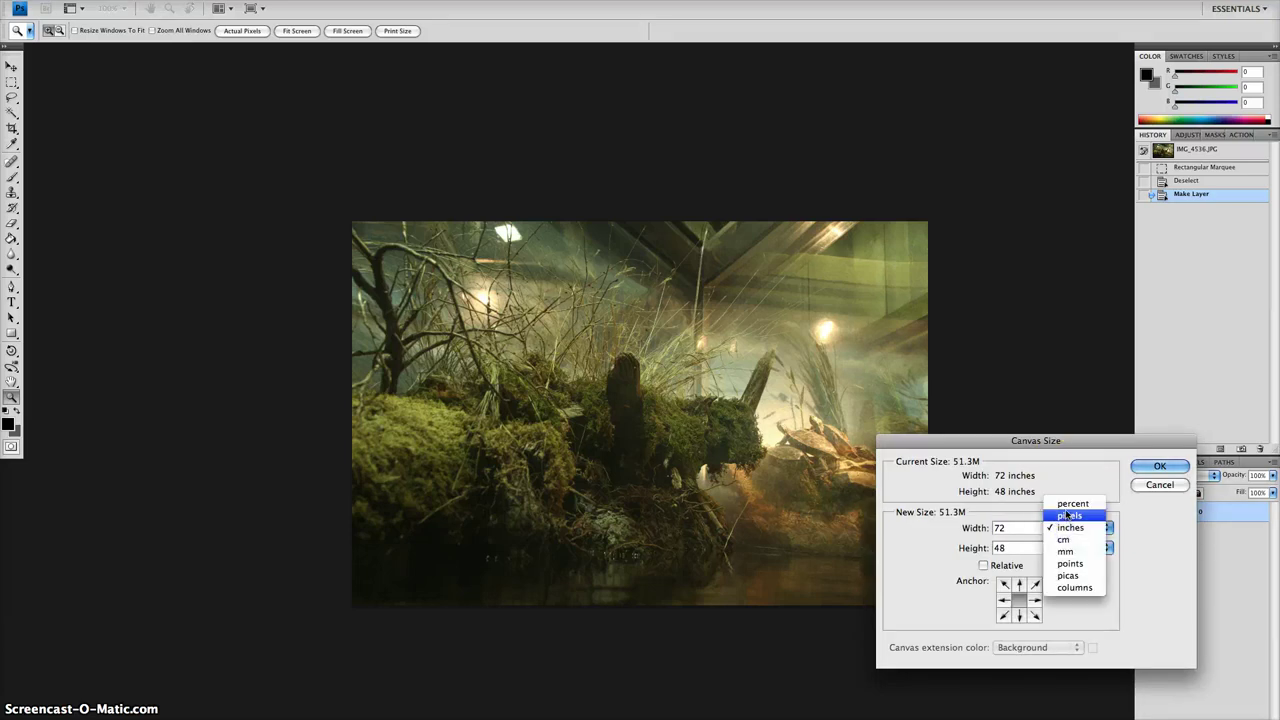
click(1072, 503)
text(300)
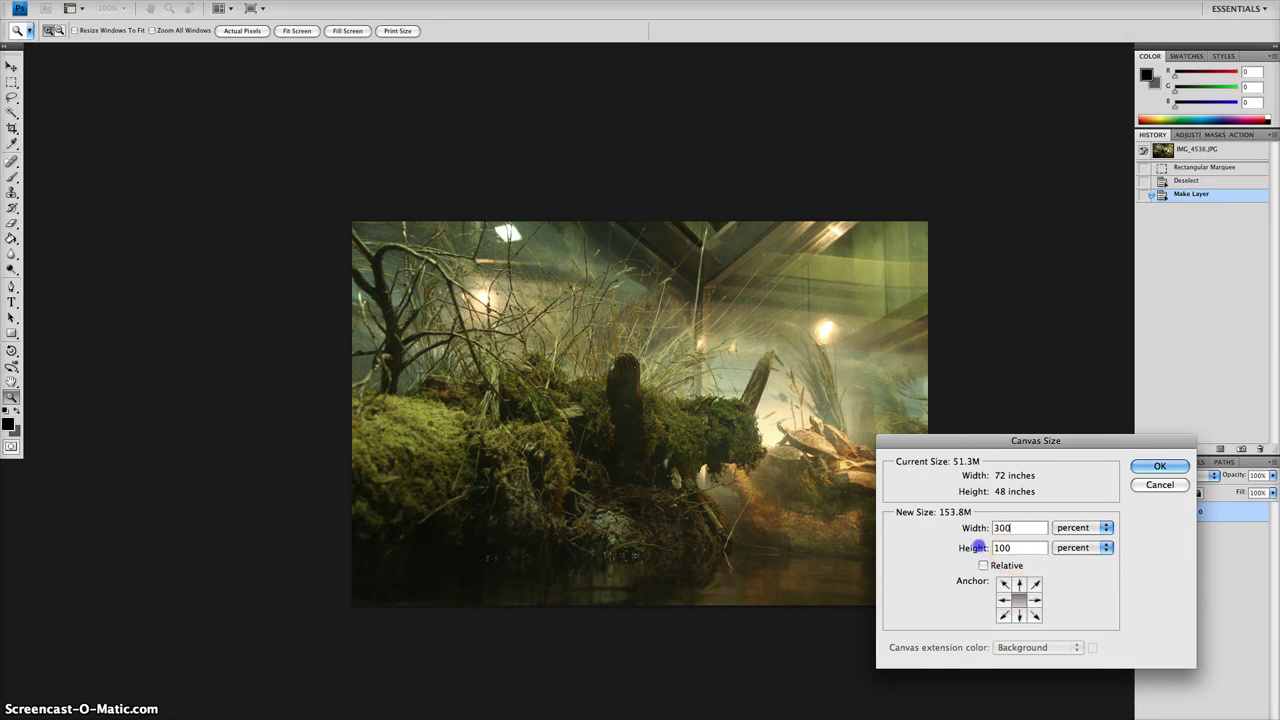
click(1004, 549)
text(200)
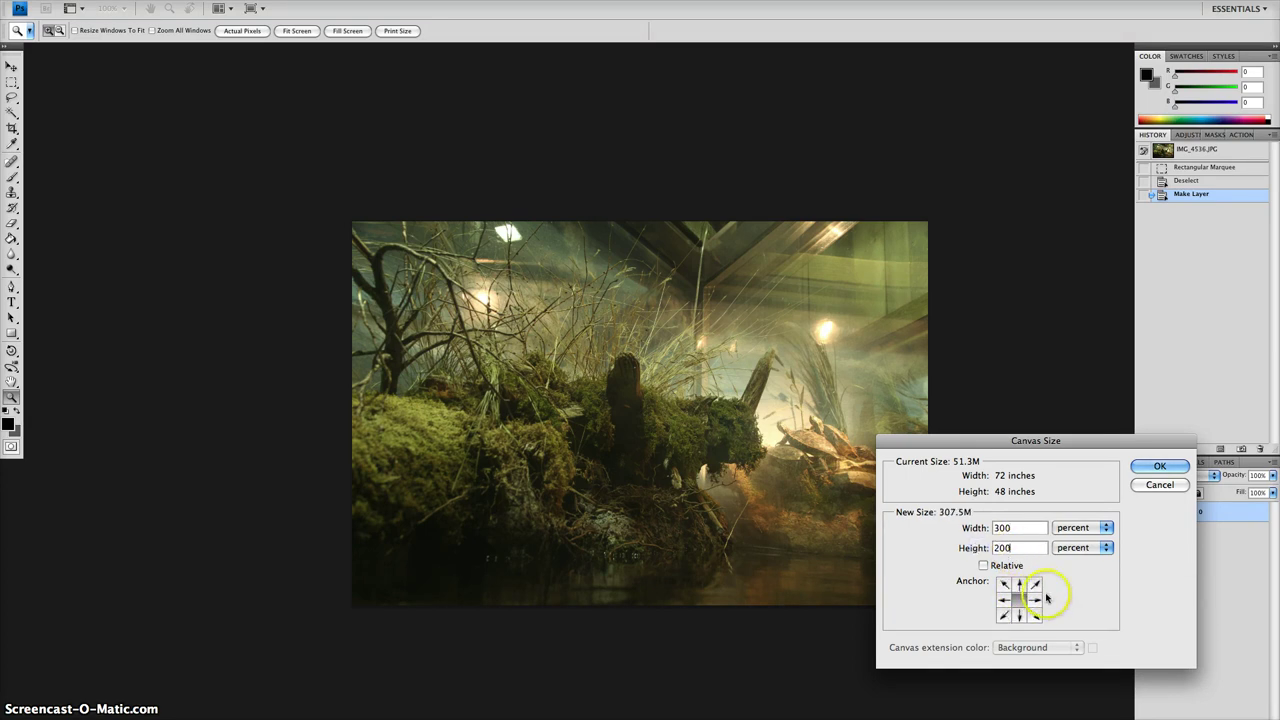
click(1159, 466)
Copy the entire arched-branch photo from Untitled-1 and close that document without saving.
alt+click(951, 438)
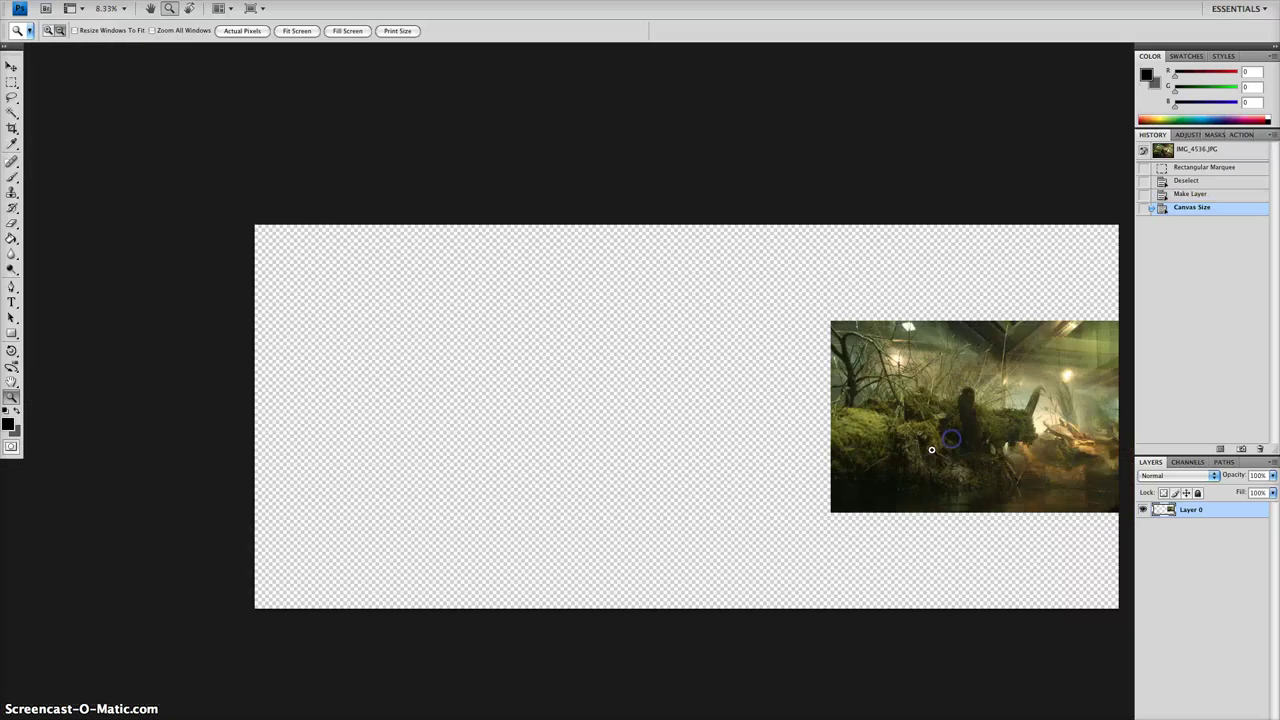
drag(949, 446, 846, 442)
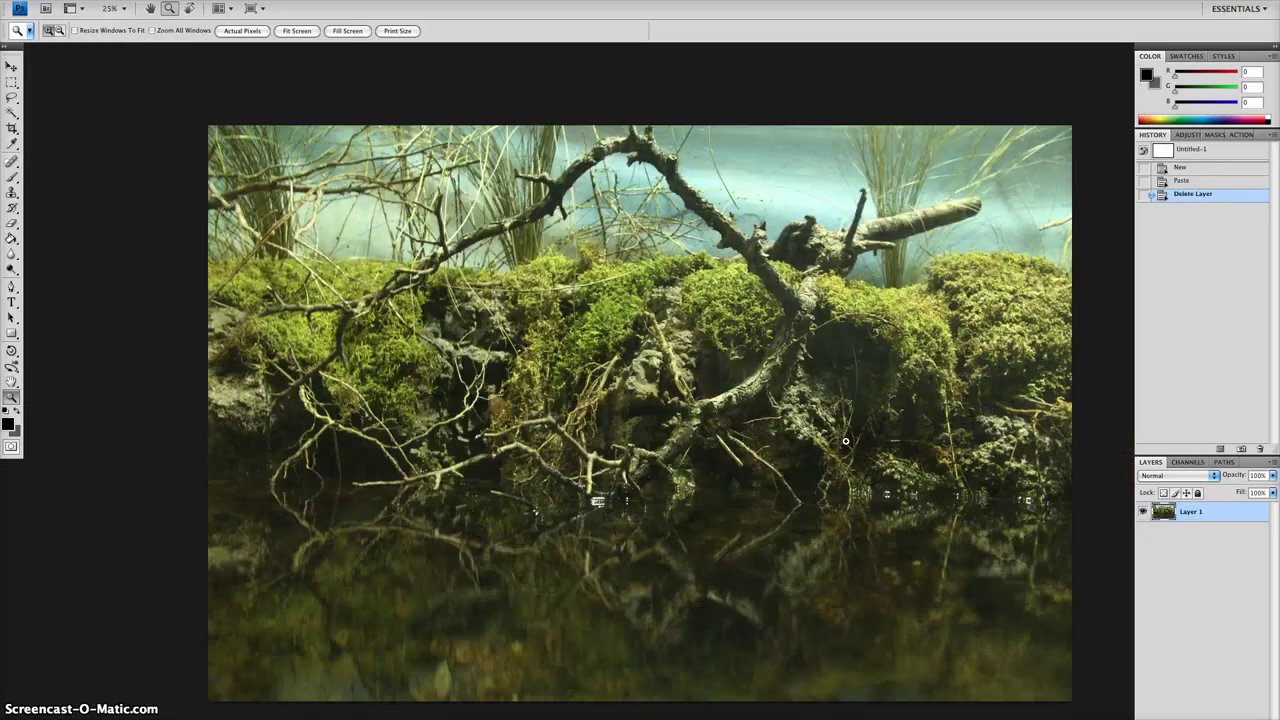
key(ctrl+a)
key(ctrl+w)
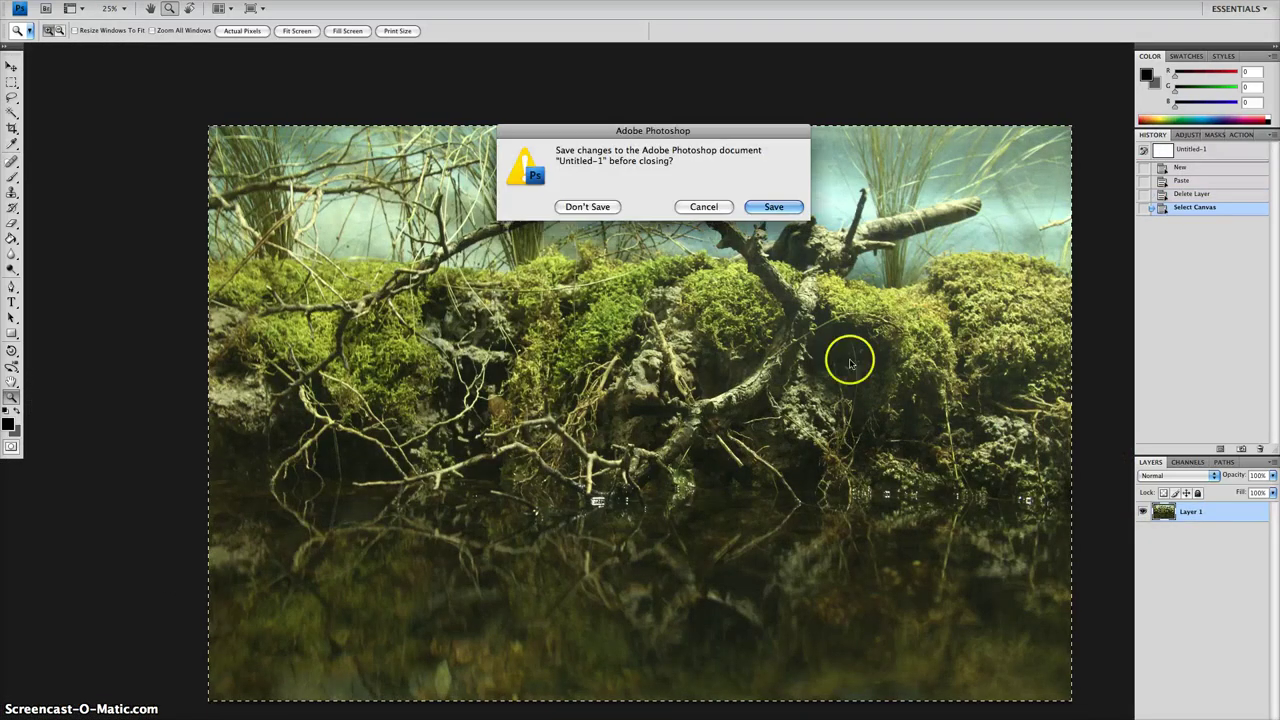
click(588, 207)
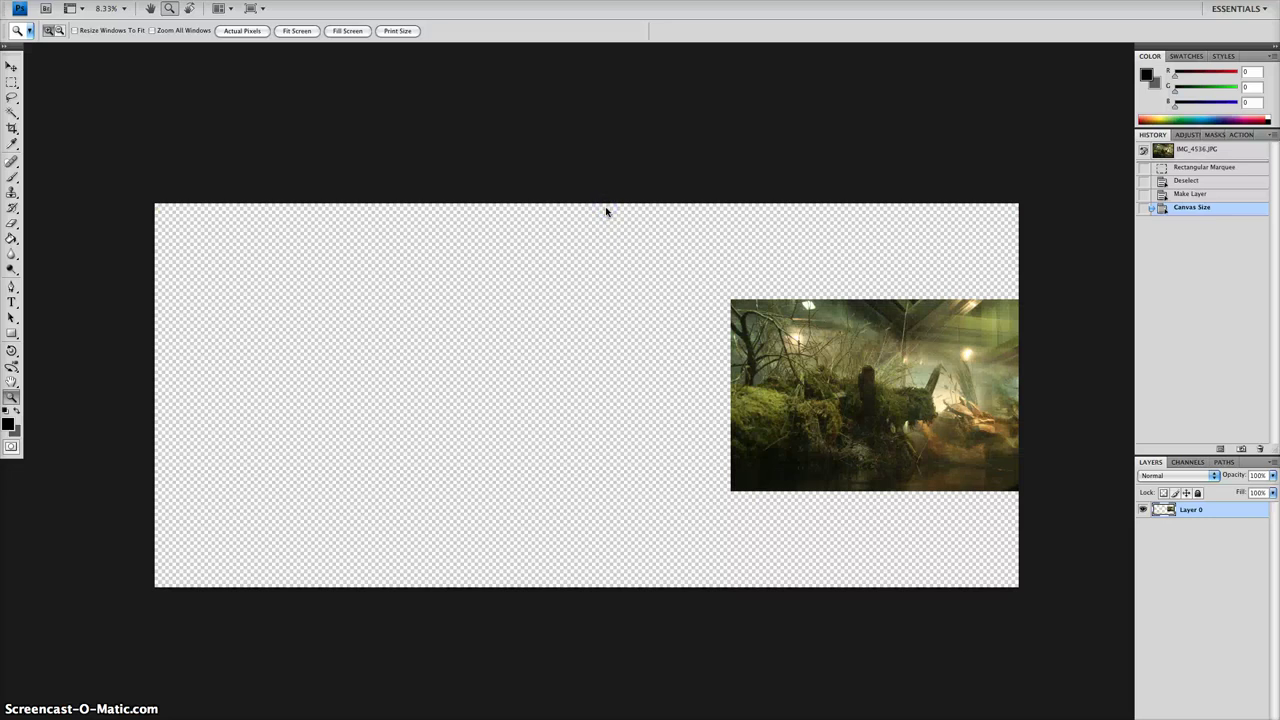
Paste the copied photo into the extended canvas and place it flush against the left edge of the existing photo.
key(ctrl+v)
key(v)
drag(700, 400, 644, 377)
Copy the entire dark mossy bank photo from Untitled-2 and close that document without saving.
click(694, 409)
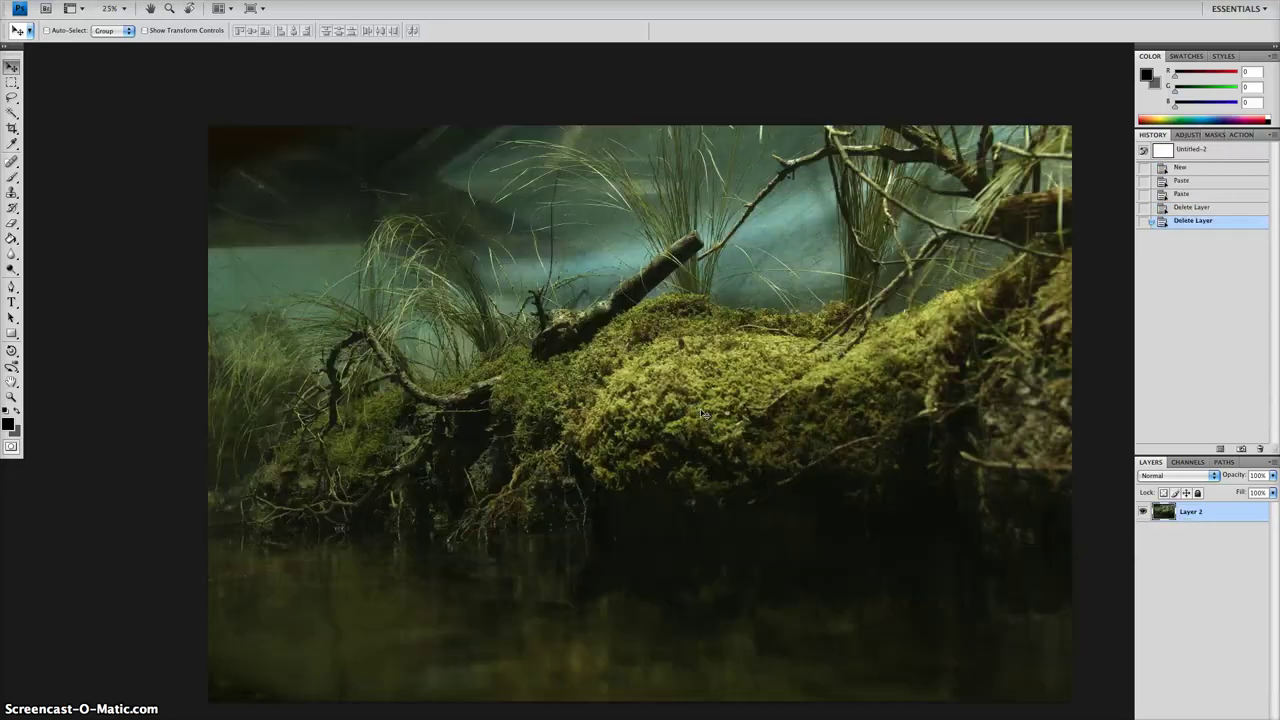
key(ctrl+a)
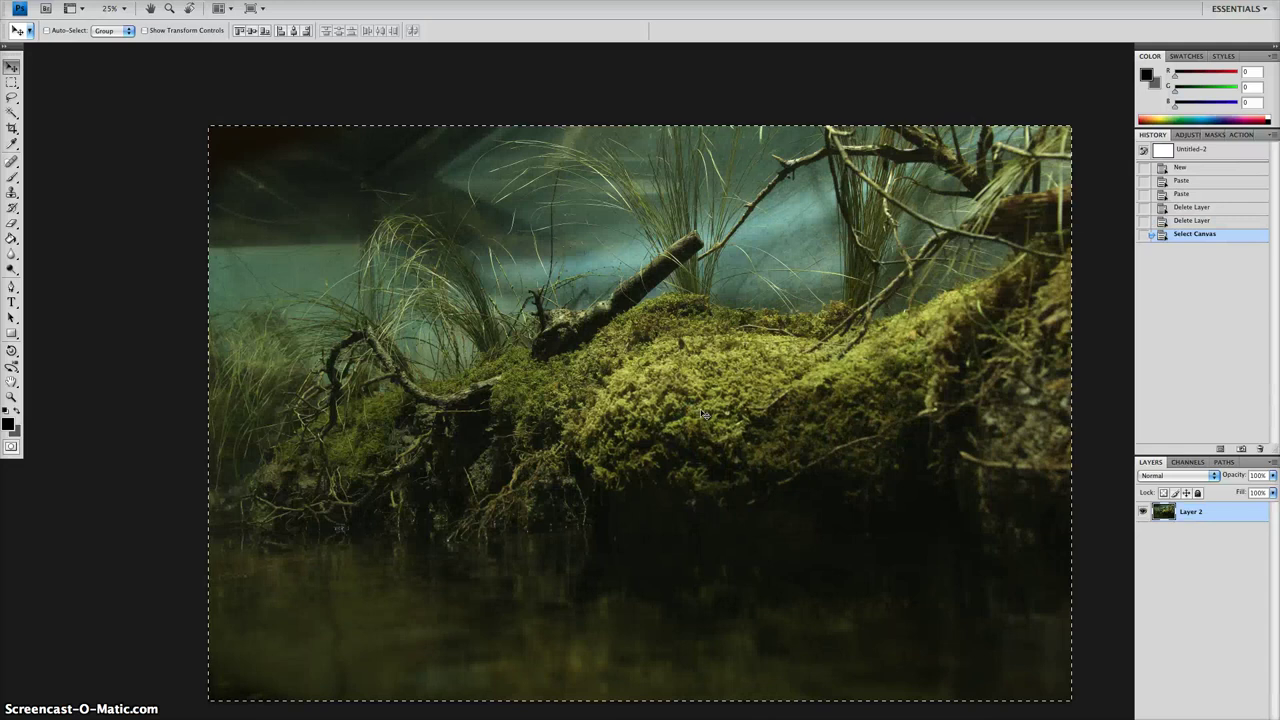
key(ctrl+w)
click(603, 208)
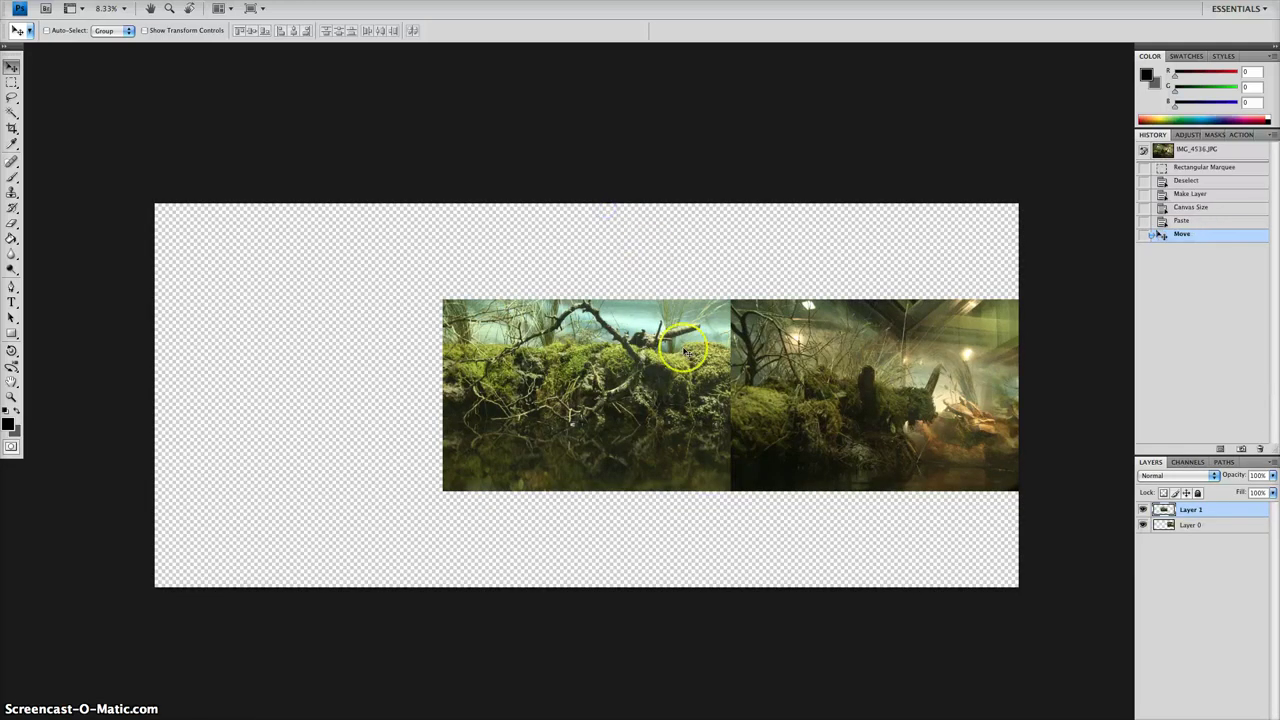
Paste the mossy bank photo and place it flush against the left edge of the arched-branch photo.
click(671, 429)
key(ctrl+v)
drag(590, 414, 322, 411)
Lower the middle photo, then lower the left photo and shift it right so it slightly overlaps the middle one.
key(z)
click(474, 409)
key(Tab)
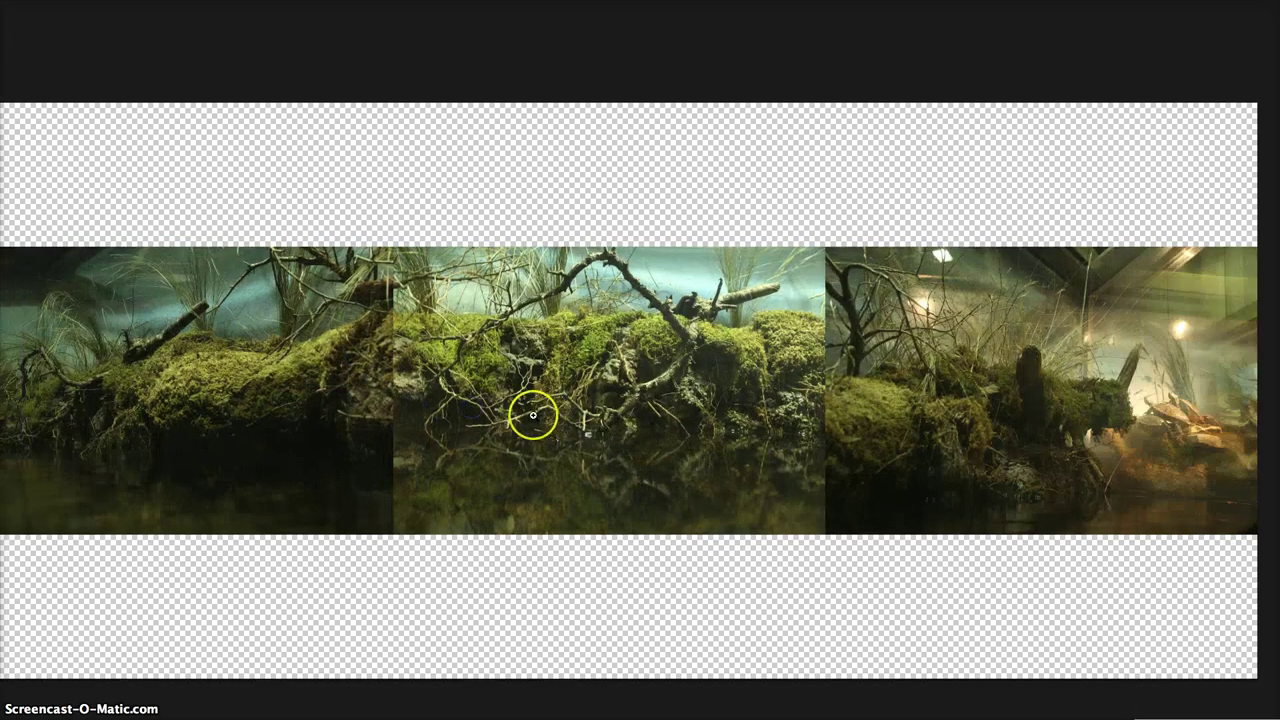
key(space)
drag(534, 416, 598, 408)
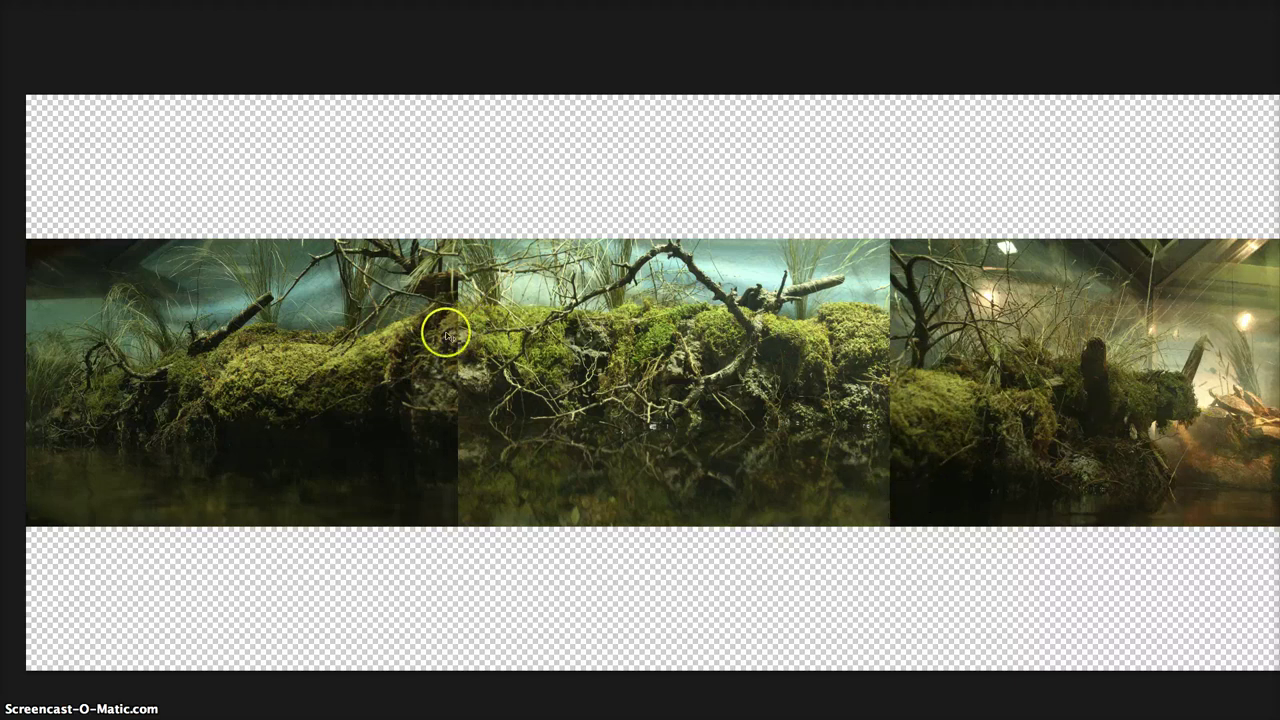
click(846, 382)
drag(810, 378, 808, 428)
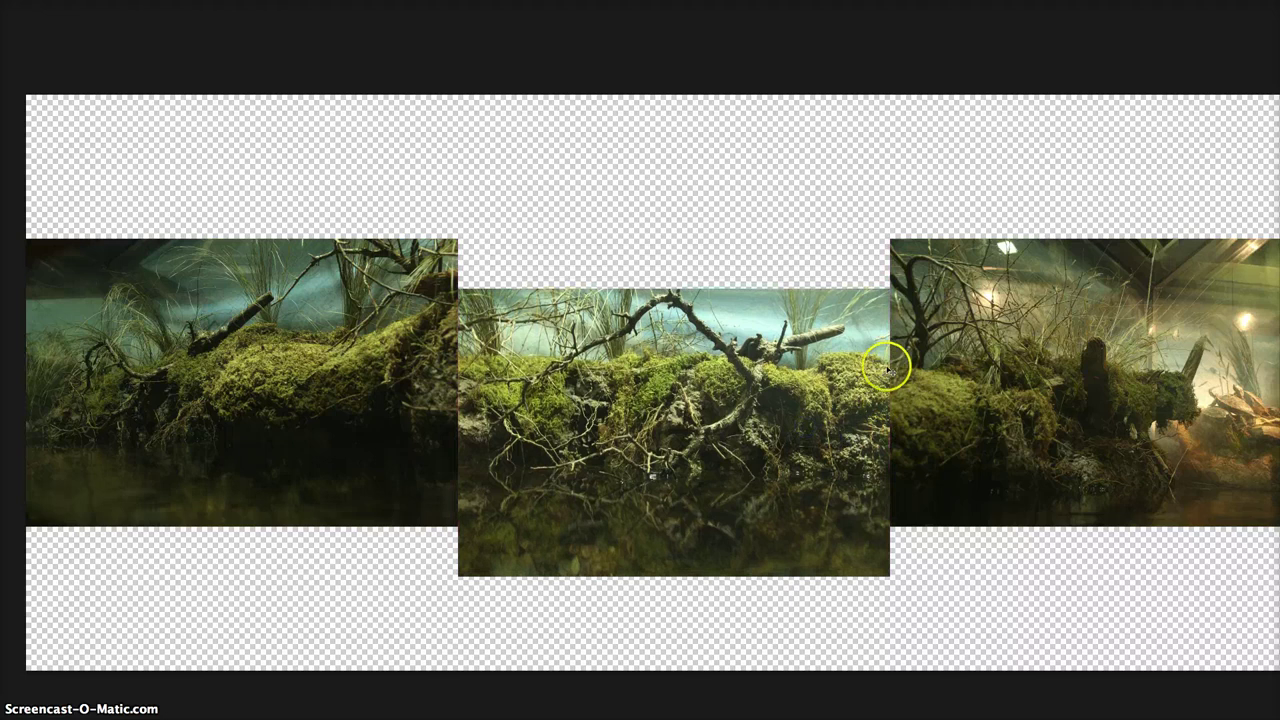
drag(396, 333, 391, 396)
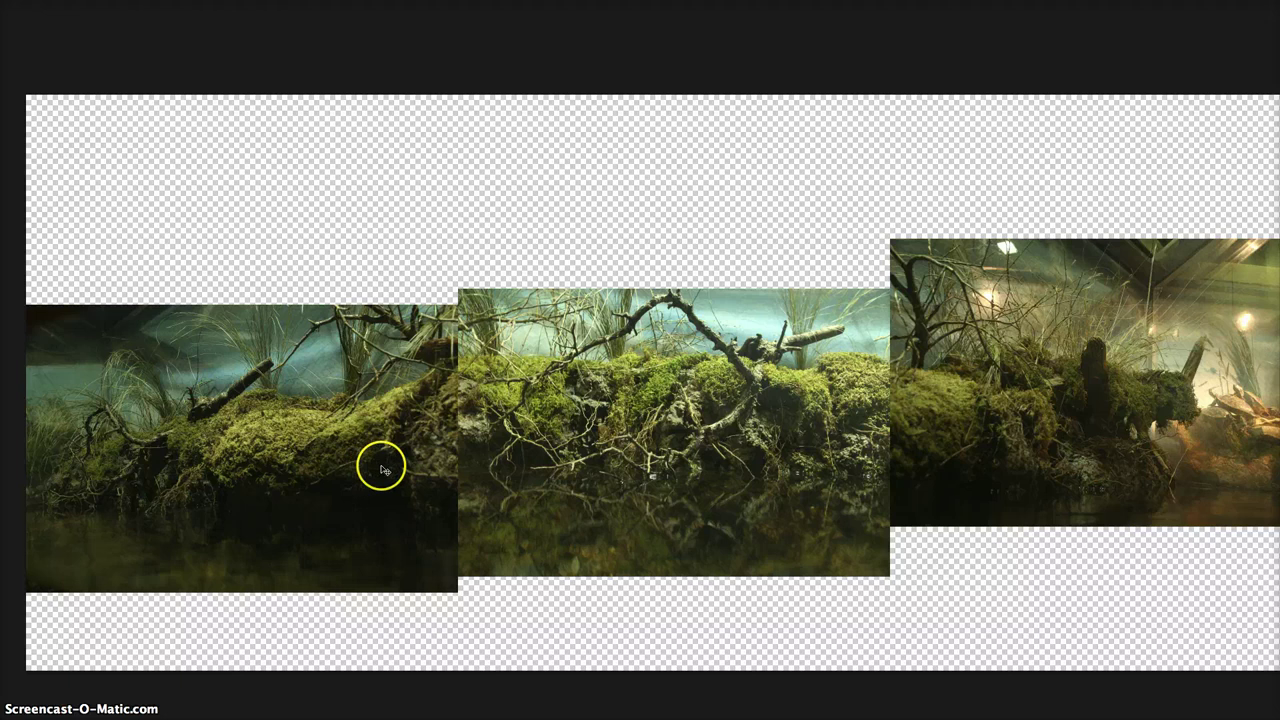
drag(380, 463, 410, 466)
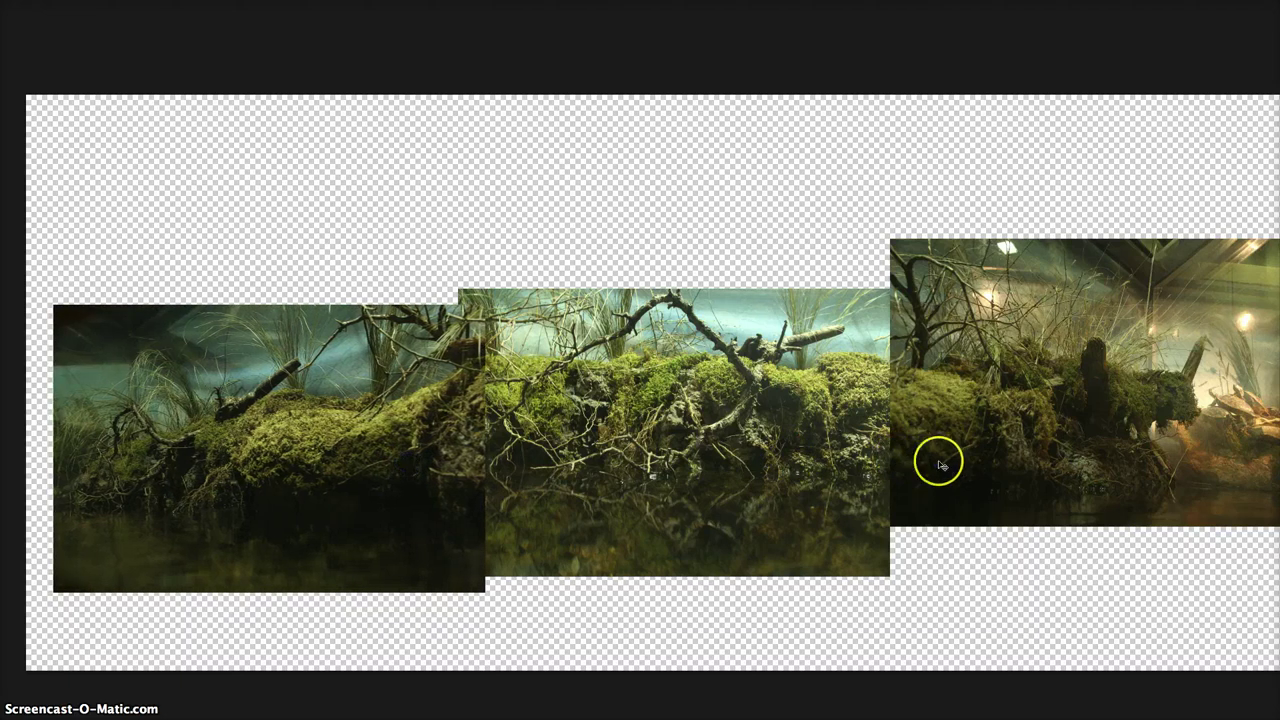
Bring Layer 0 to the top of the layer stack and shift its photo slightly left over the middle photo's edge.
key(Tab)
drag(1180, 543, 1185, 522)
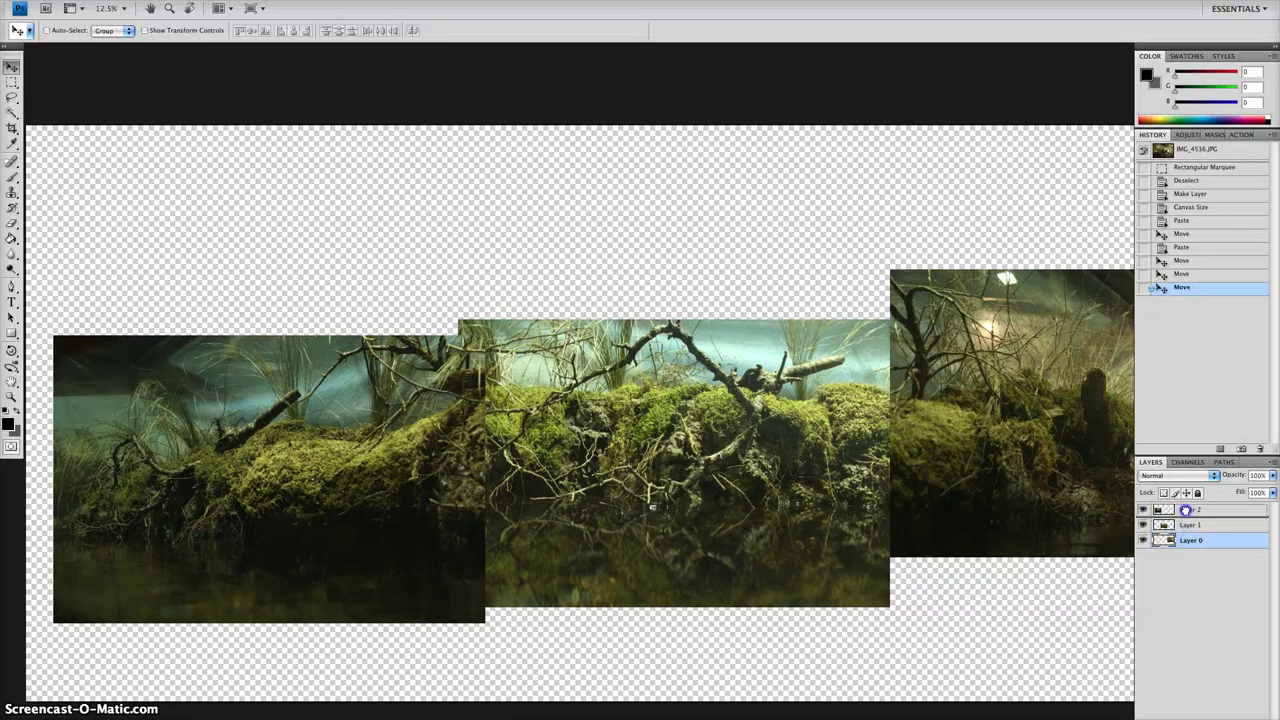
click(1185, 509)
key(Tab)
drag(1026, 486, 1018, 480)
Check both photo seams up close and shift the right photo further left over the middle photo.
key(super+plus)
key(super+plus)
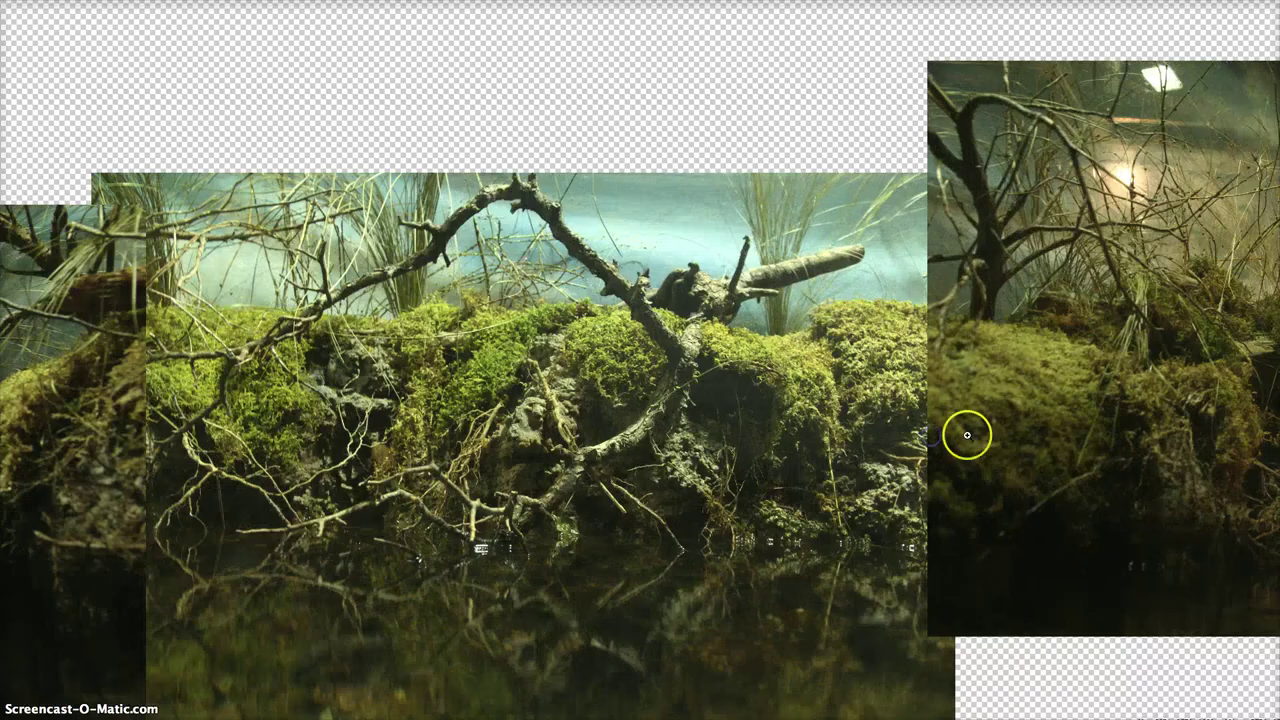
drag(946, 437, 789, 431)
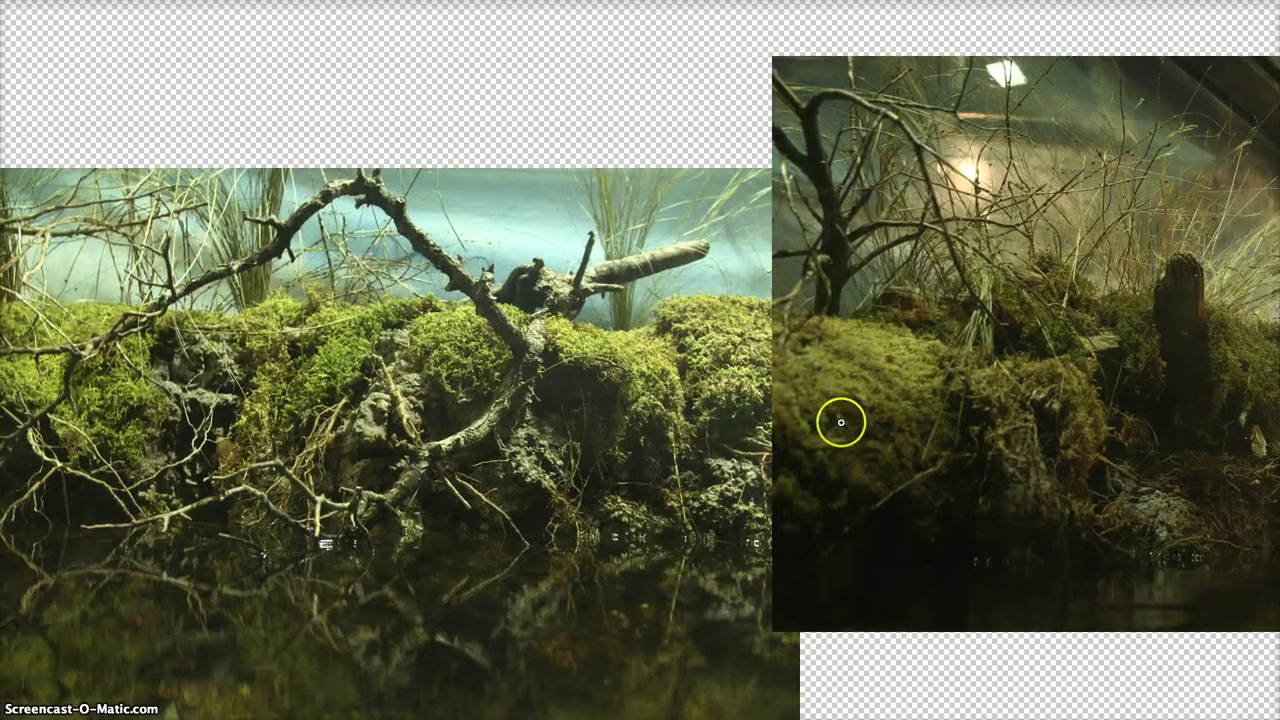
drag(234, 418, 688, 403)
scroll(688, 403, left, 3)
scroll(766, 451, right, 5)
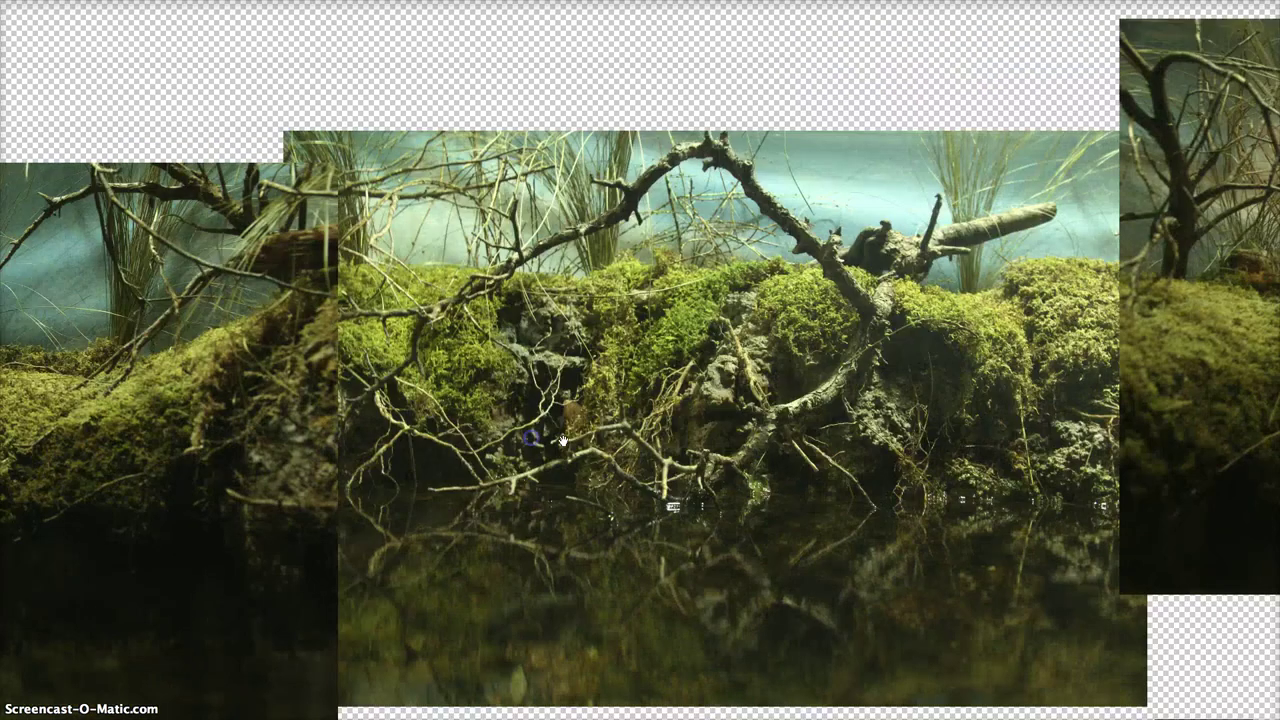
scroll(451, 354, left, 3)
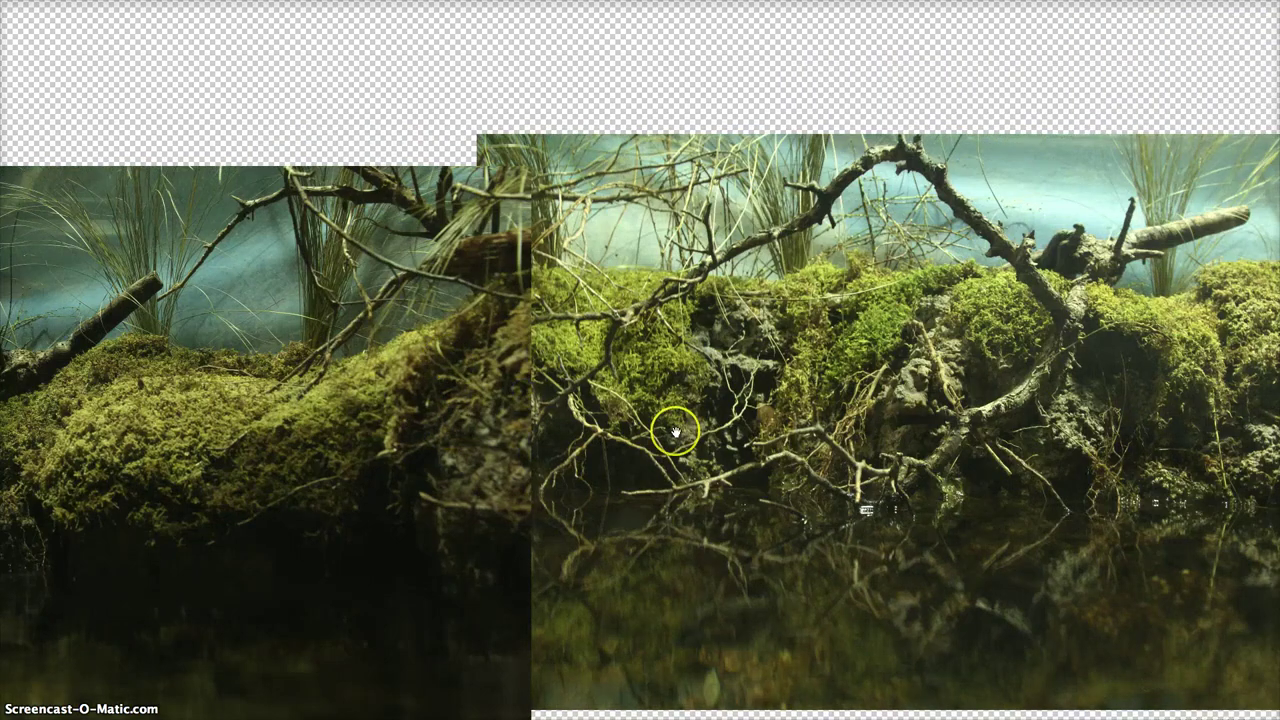
scroll(674, 431, right, 5)
scroll(737, 443, right, 2)
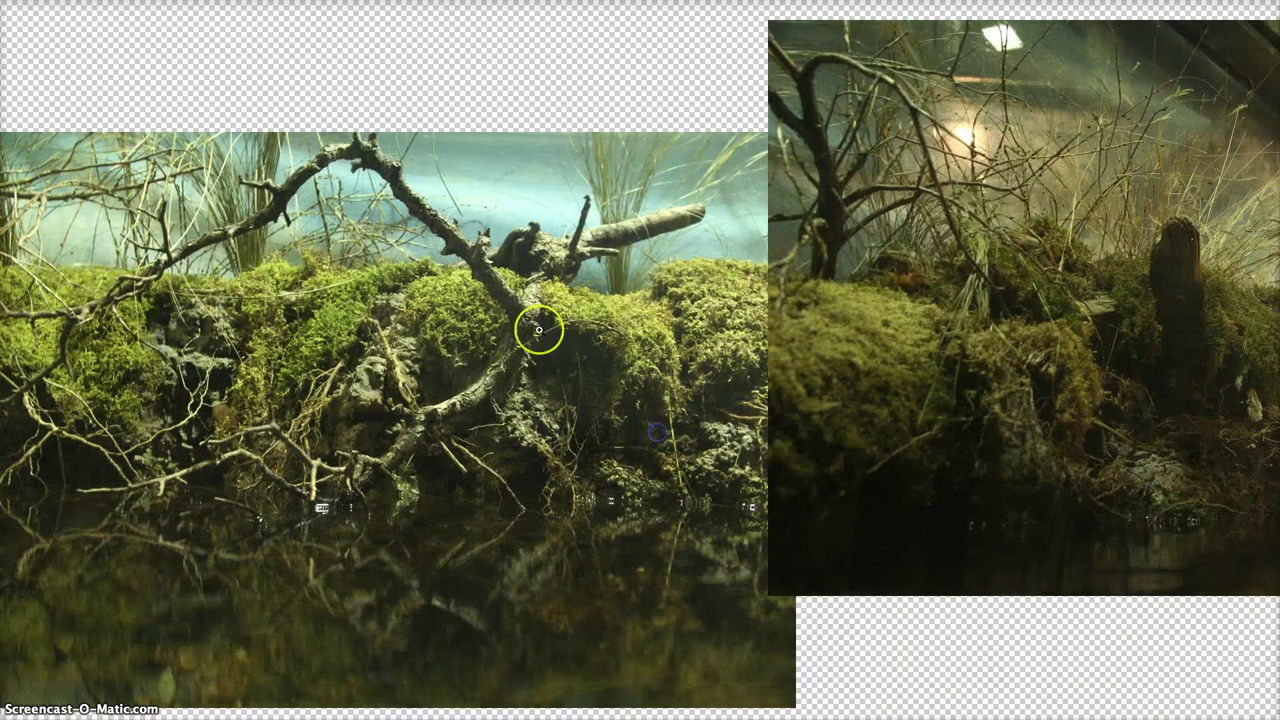
scroll(877, 451, right, 2)
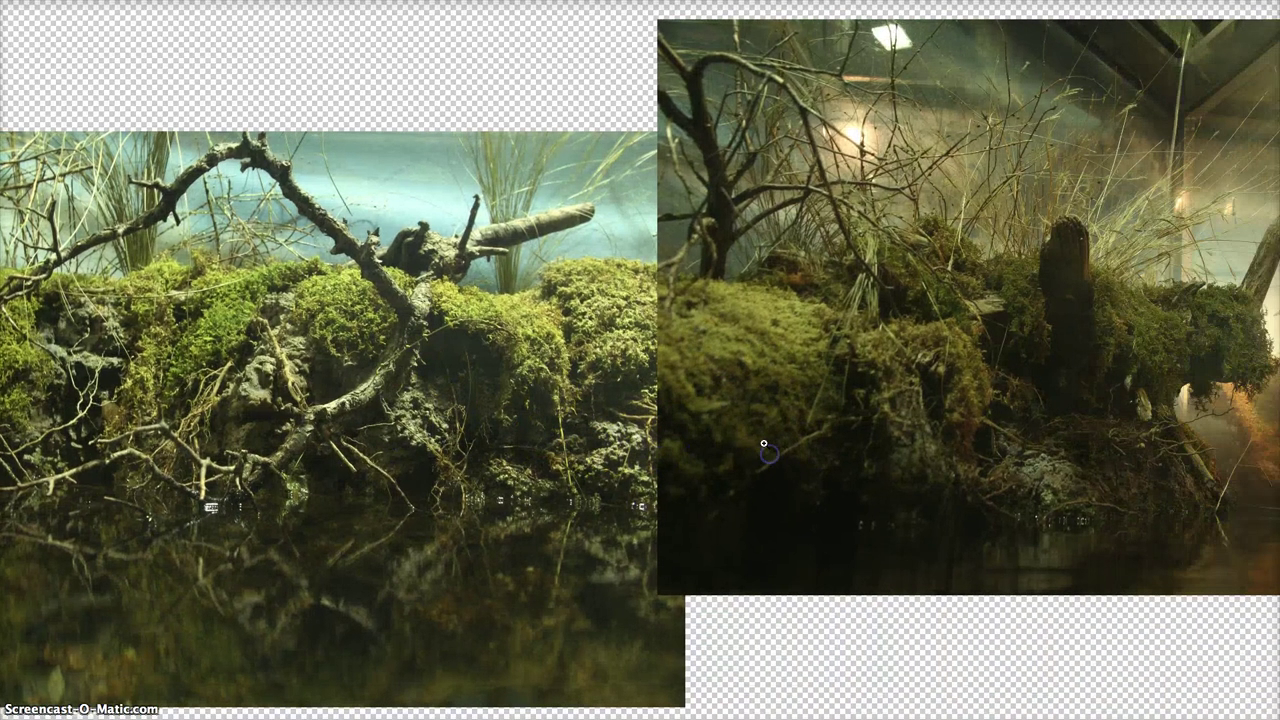
drag(766, 430, 726, 416)
Move Layer 2 above Layer 0 in the layer stack.
key(Tab)
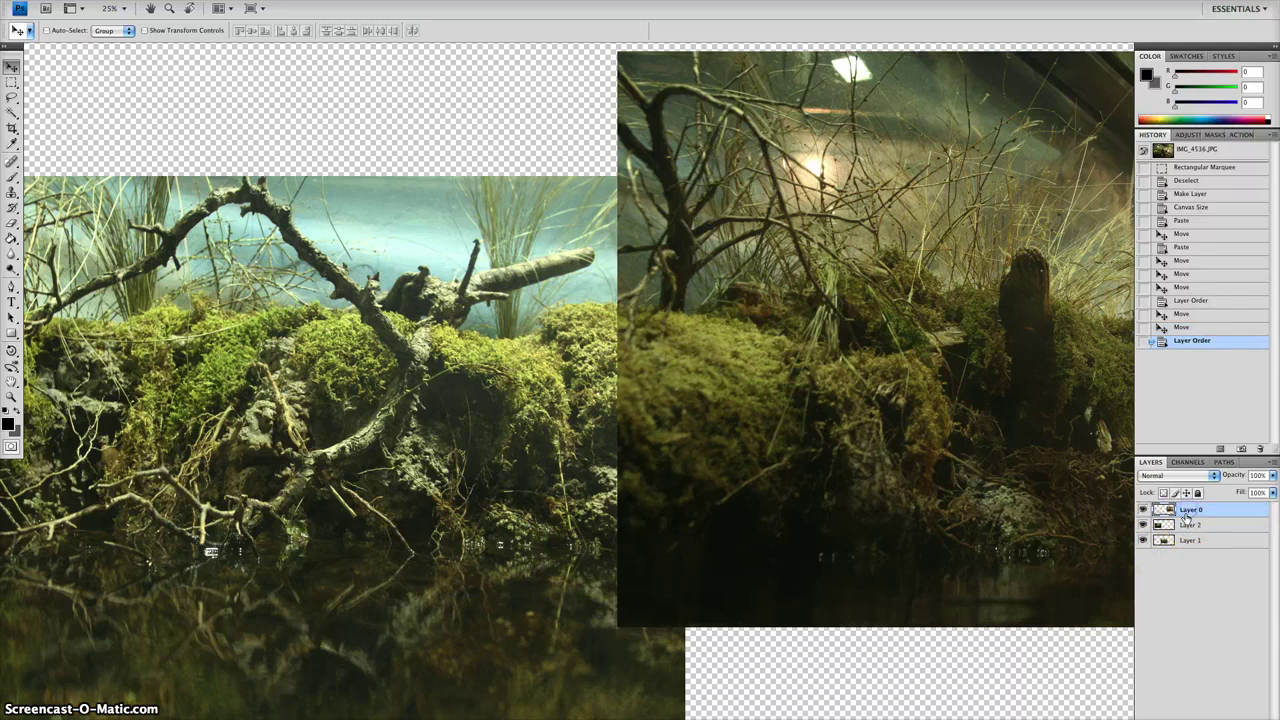
click(1182, 508)
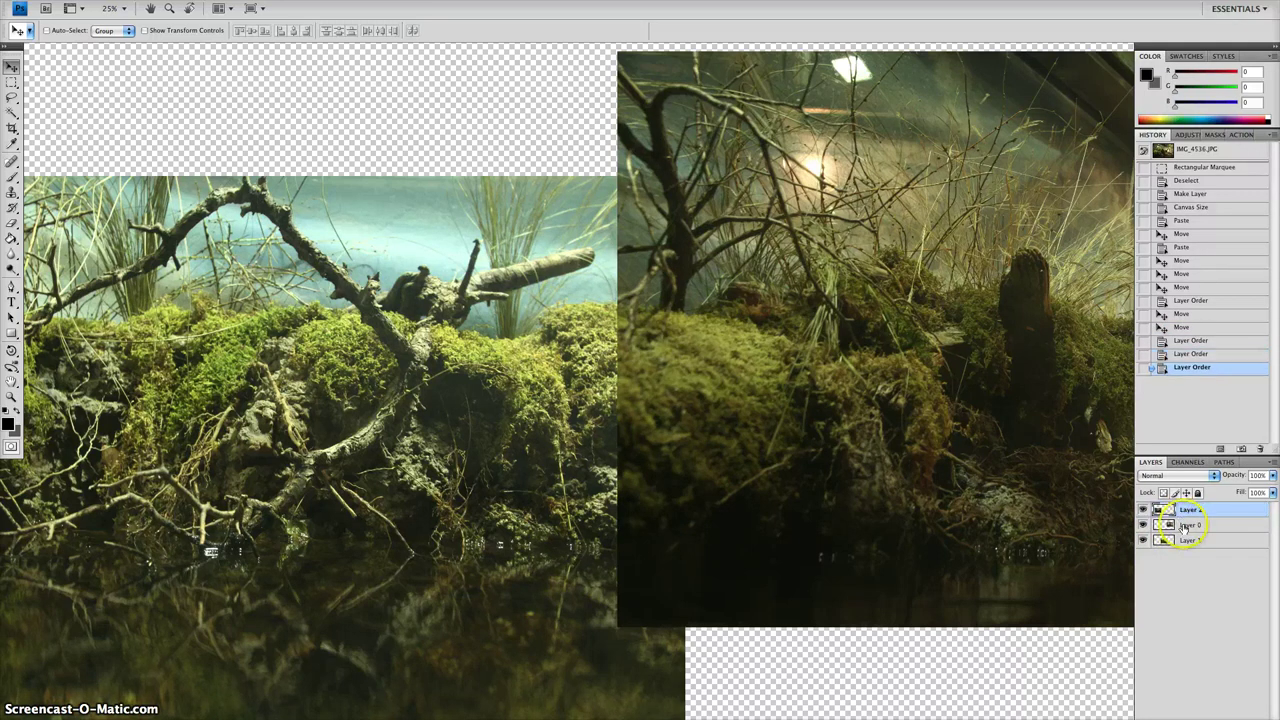
Move Layer 1 to the top of the layer stack, above Layer 2 and Layer 0.
click(1143, 511)
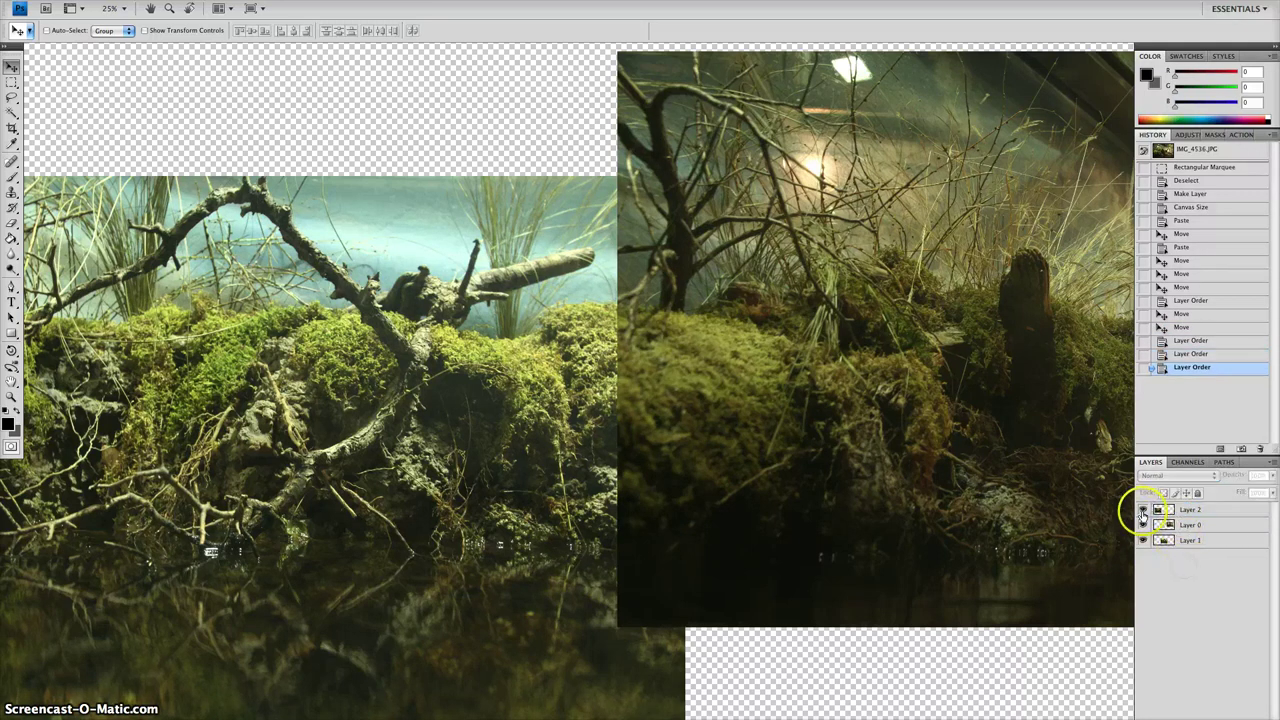
click(1188, 543)
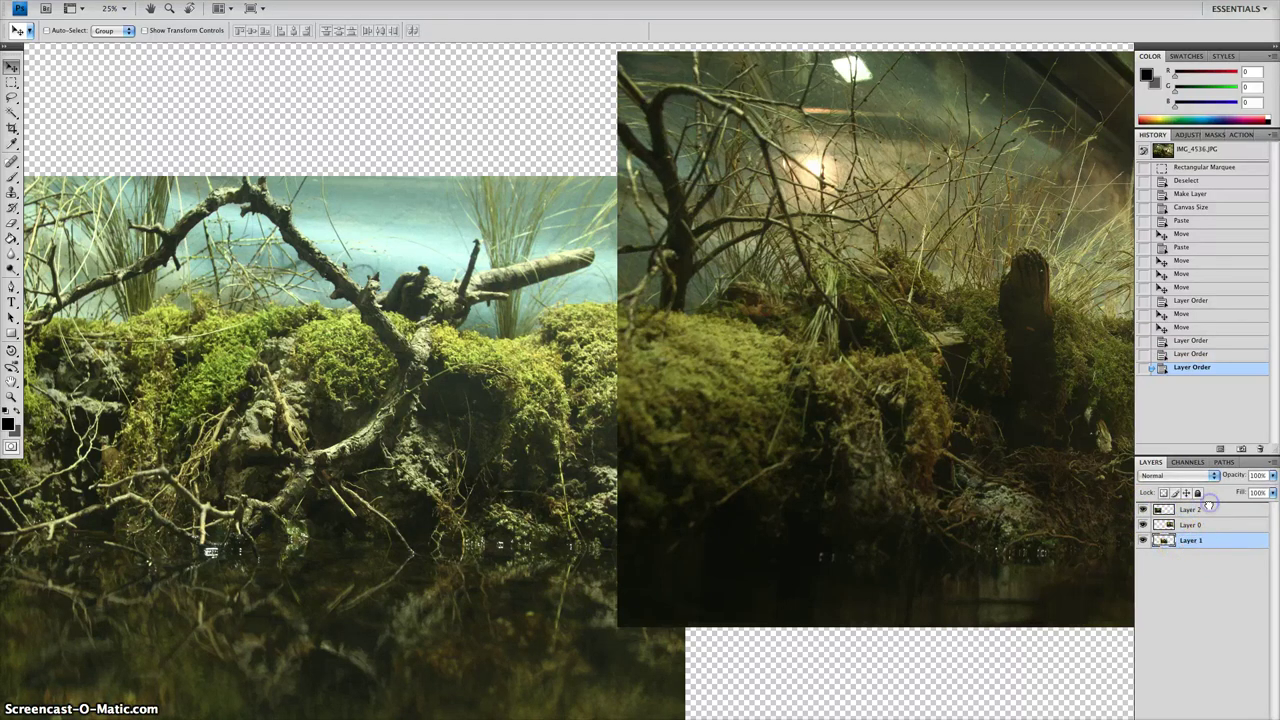
drag(1209, 505, 1207, 504)
Shift the left photo on Layer 2 up and slightly right to line up its moss with the middle photo.
drag(472, 426, 803, 380)
drag(415, 407, 757, 366)
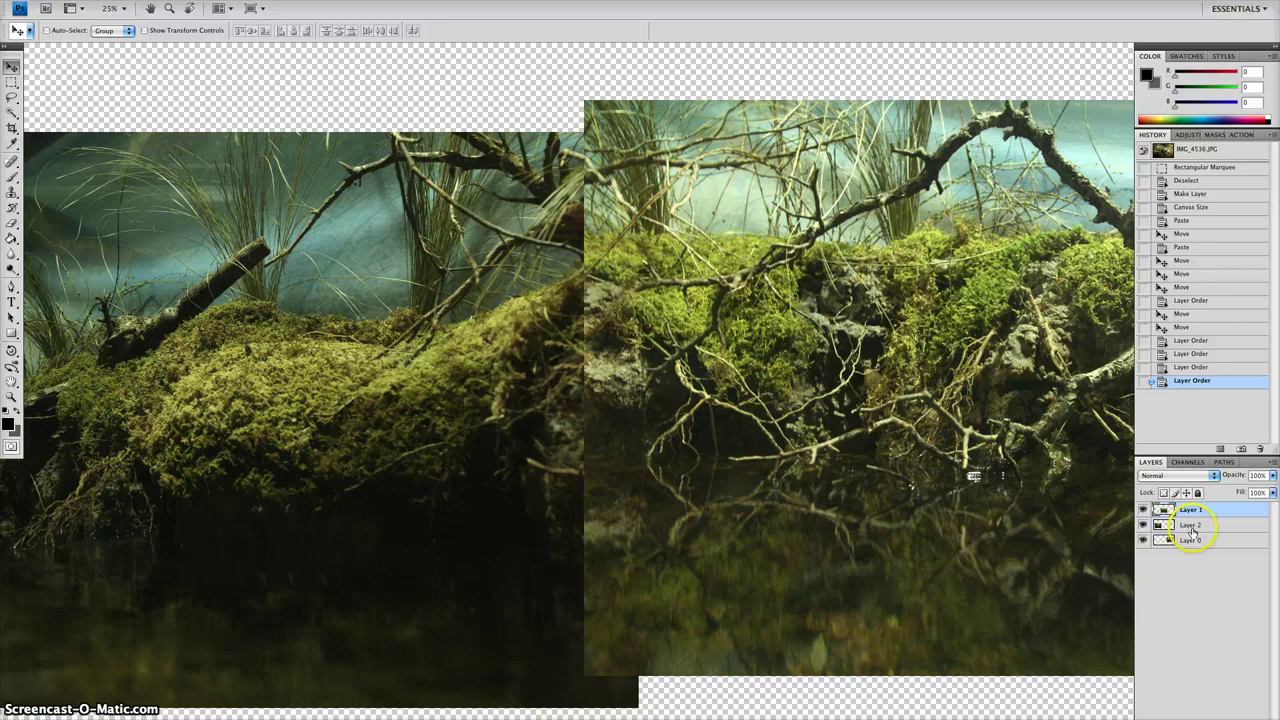
click(1190, 528)
drag(463, 363, 504, 316)
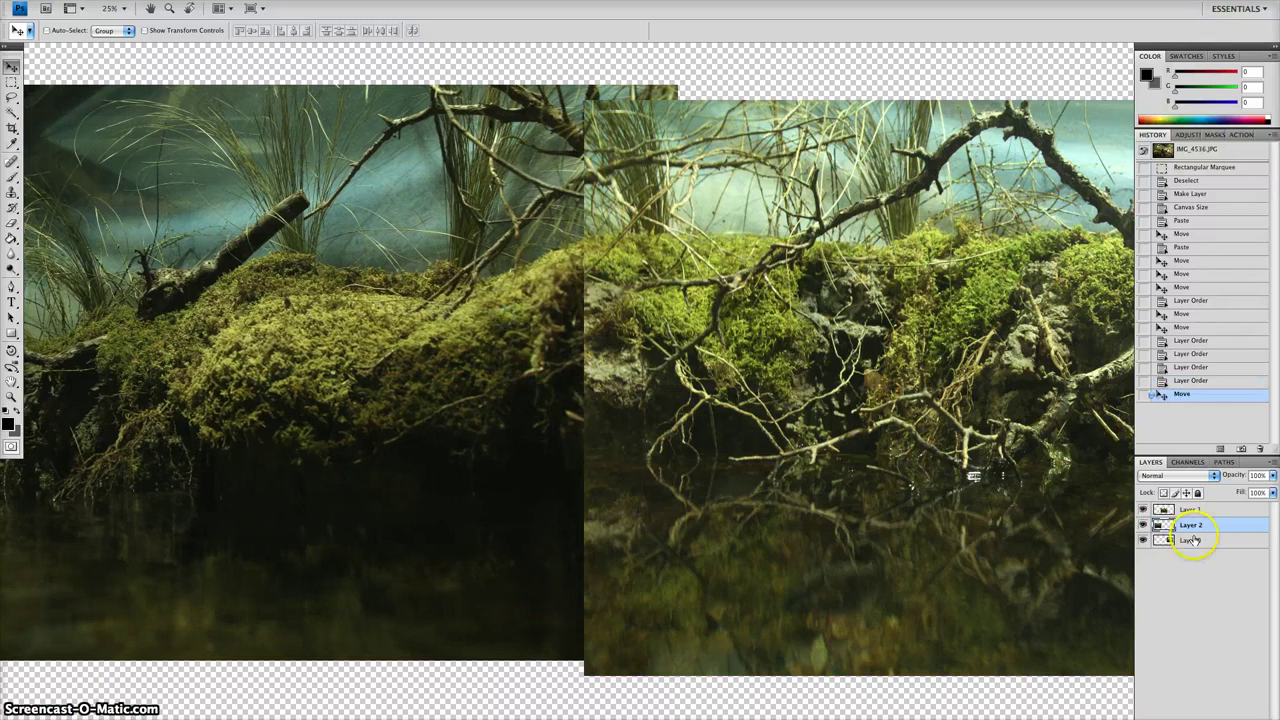
Erase Layer 1's left edge along the mossy part of the seam with a soft 432 px Eraser brush at 0% hardness.
click(1192, 511)
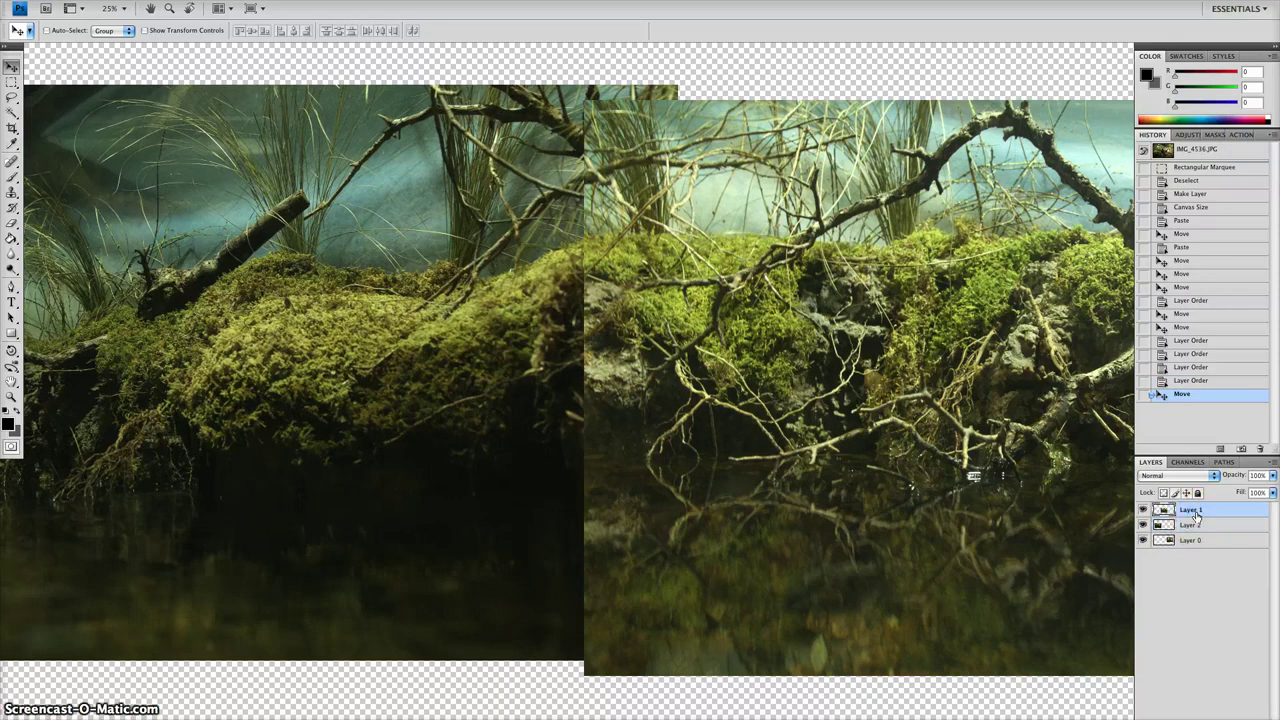
key(e)
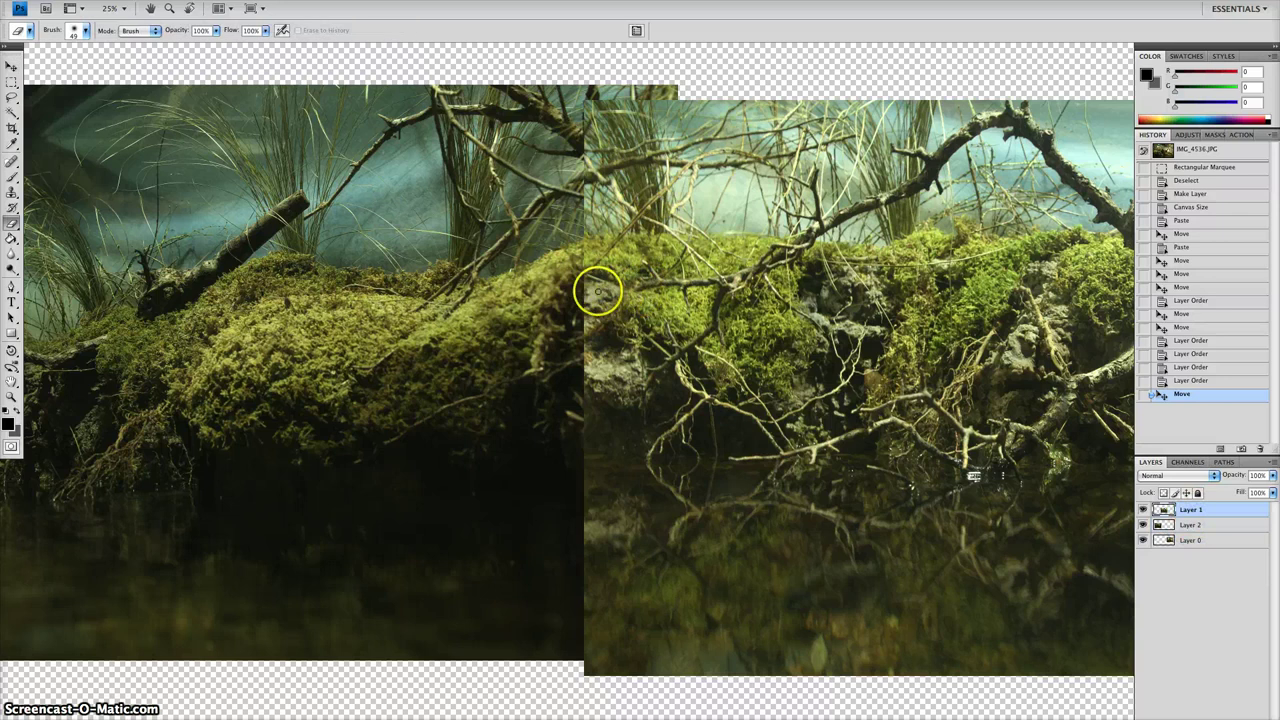
click(75, 33)
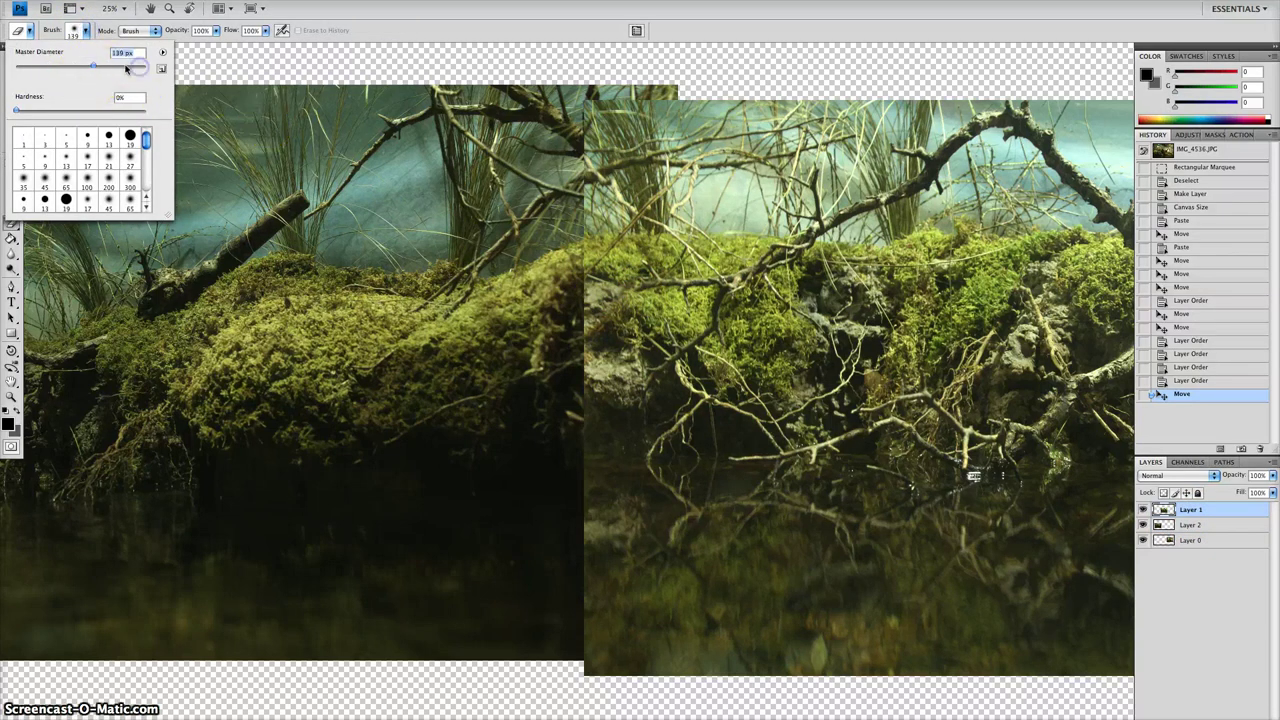
click(452, 20)
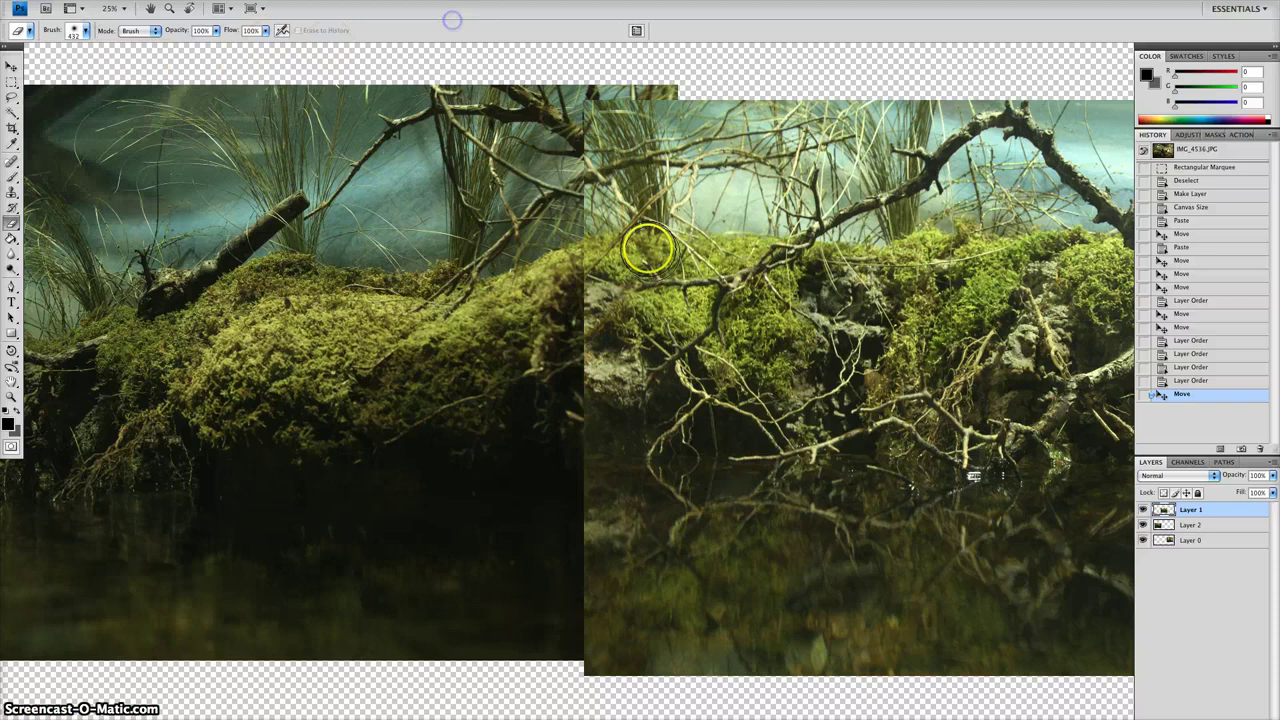
mouse_move(570, 316)
mouse_down()
mouse_move(571, 294)
mouse_move(578, 305)
mouse_up()
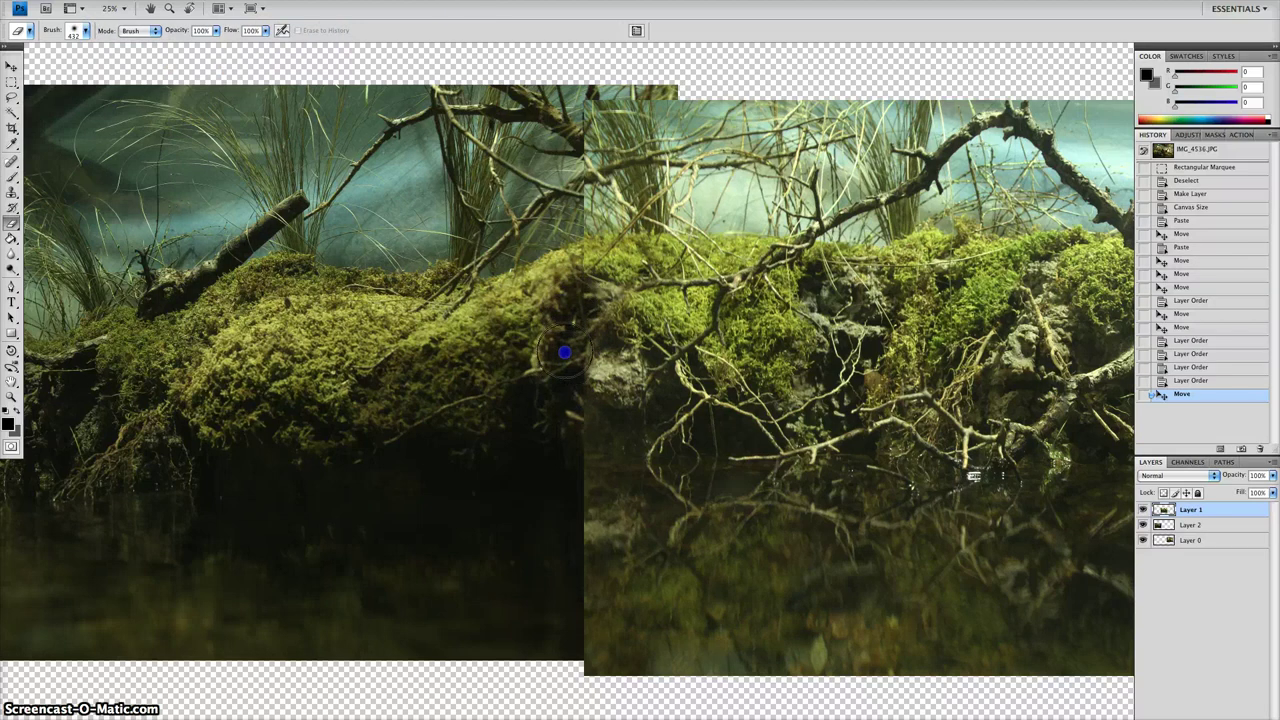
click(555, 429)
click(560, 351)
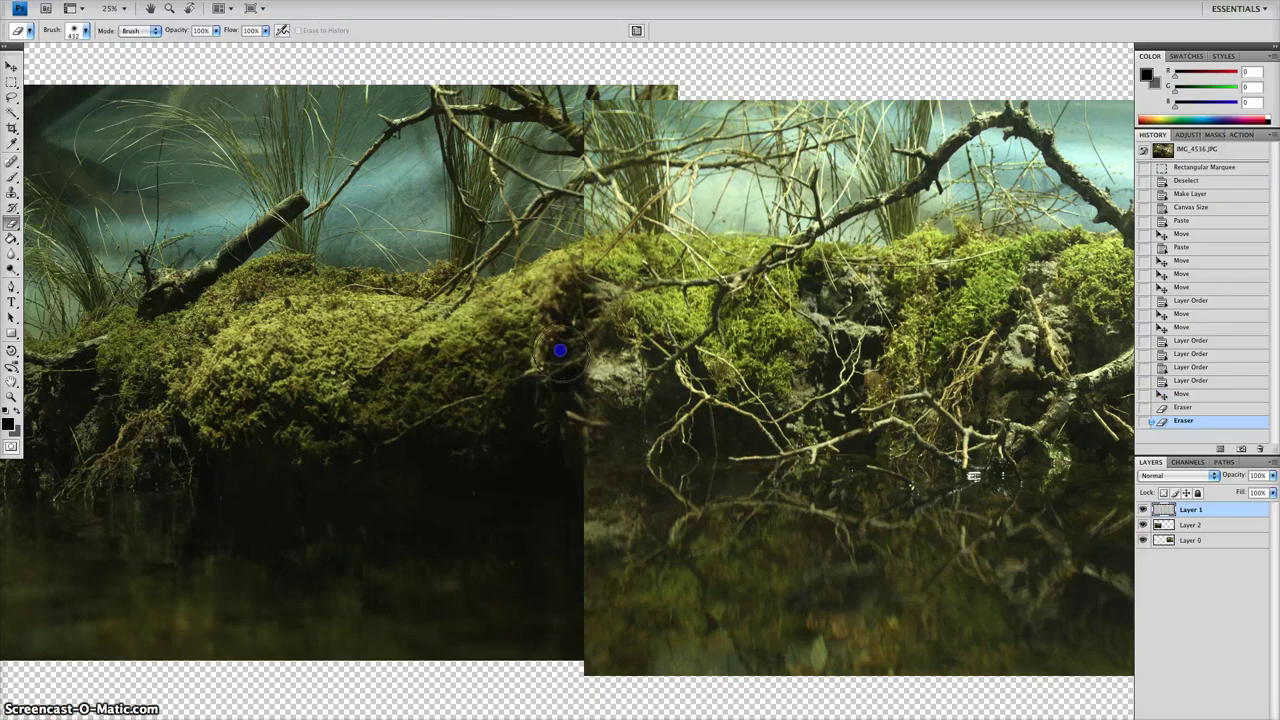
click(564, 272)
drag(571, 249, 564, 263)
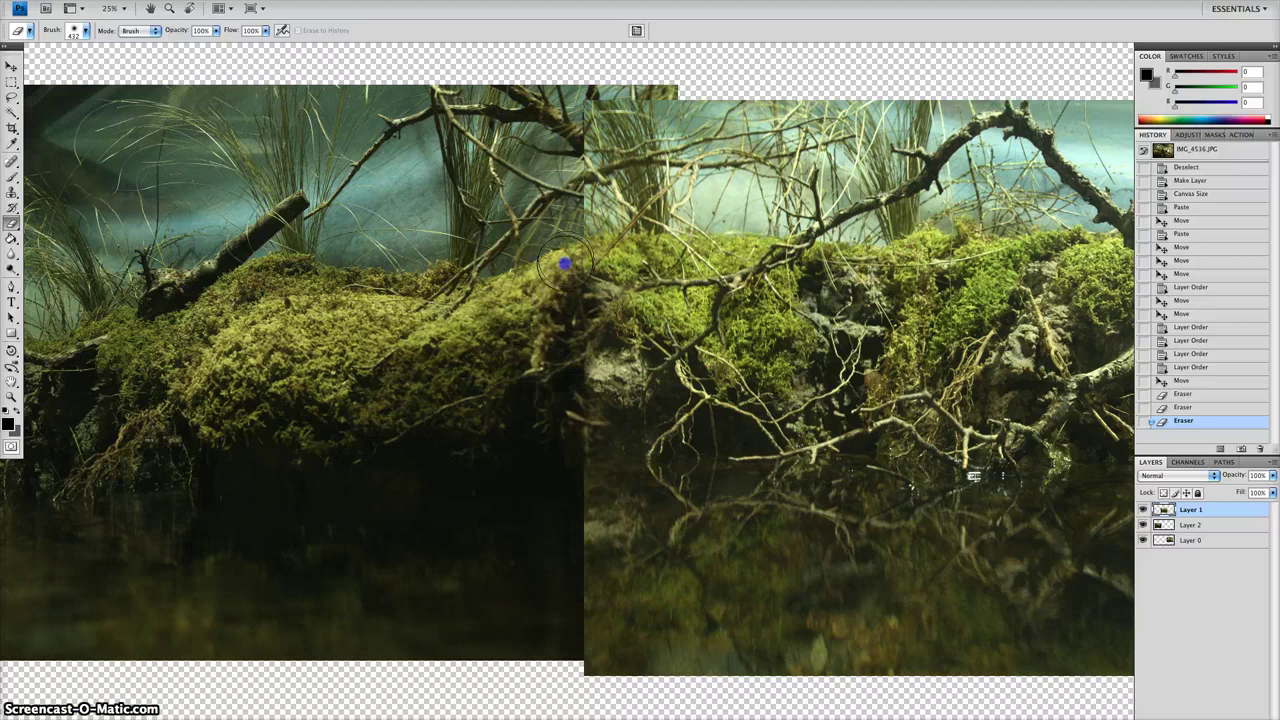